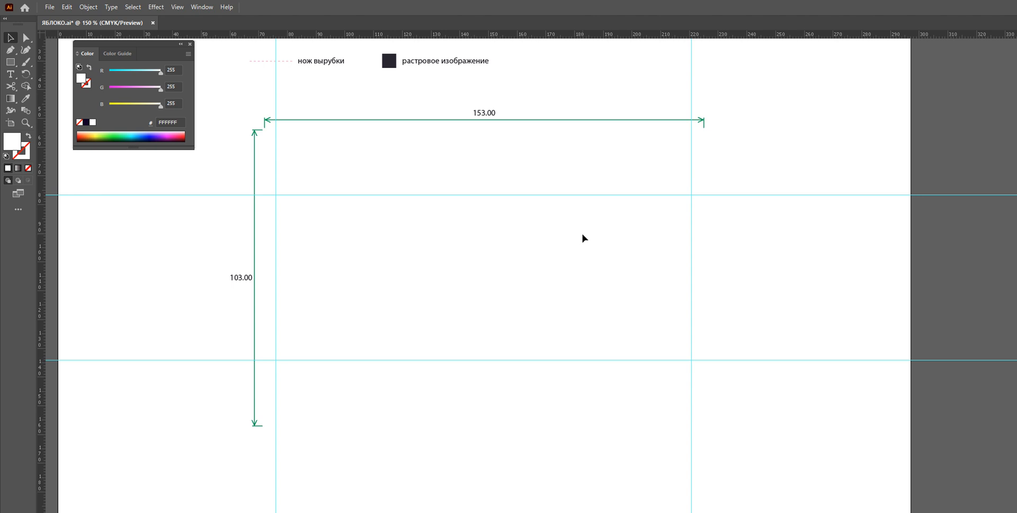
Undo the last two changes to restore the apple-raspberry label artwork, then deselect it
{"action": "key", "text": "ctrl+z"}
{"action": "key", "text": "ctrl+z"}
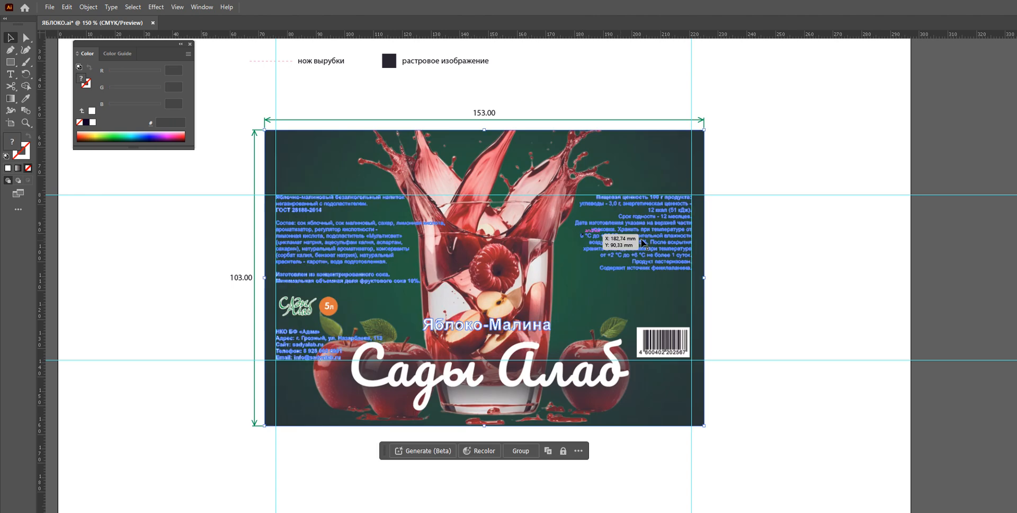
{"action": "left_click", "coordinate": [769, 132]}
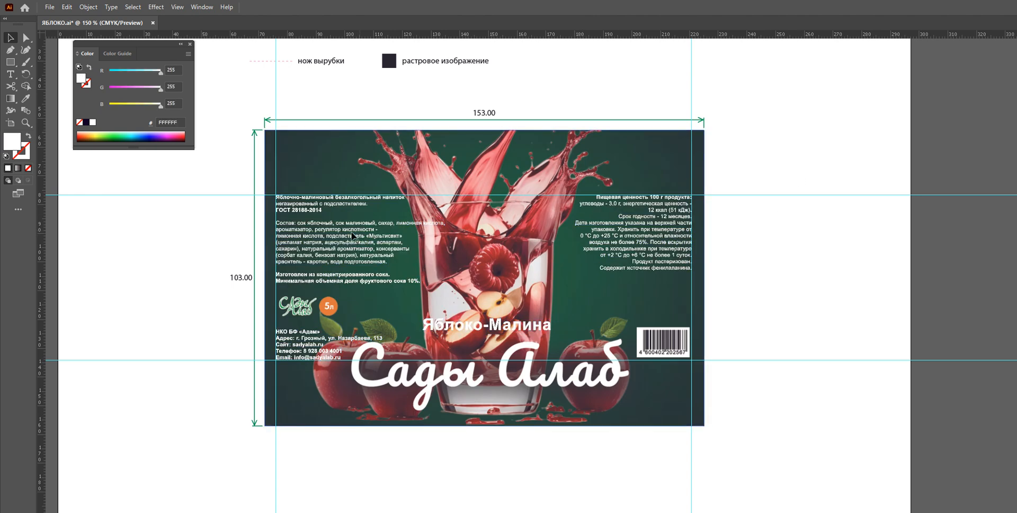
{"action": "key", "text": "alt"}
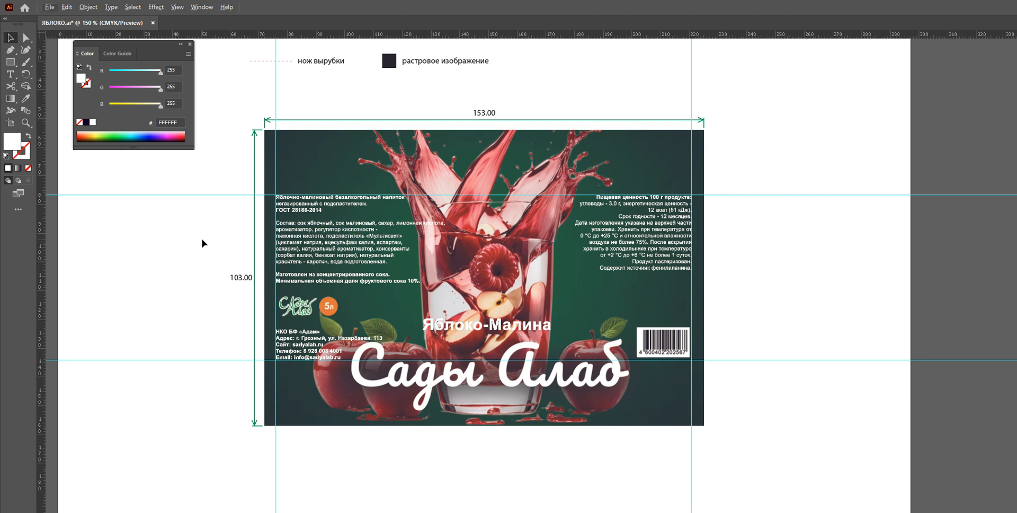
{"action": "scroll", "coordinate": [205, 239], "scroll_direction": "up", "scroll_amount": 1}
{"action": "scroll", "coordinate": [205, 238], "scroll_direction": "down", "scroll_amount": 1}
{"action": "scroll", "coordinate": [238, 245], "scroll_direction": "up", "scroll_amount": 1}
{"action": "scroll", "coordinate": [240, 246], "scroll_direction": "down", "scroll_amount": 1}
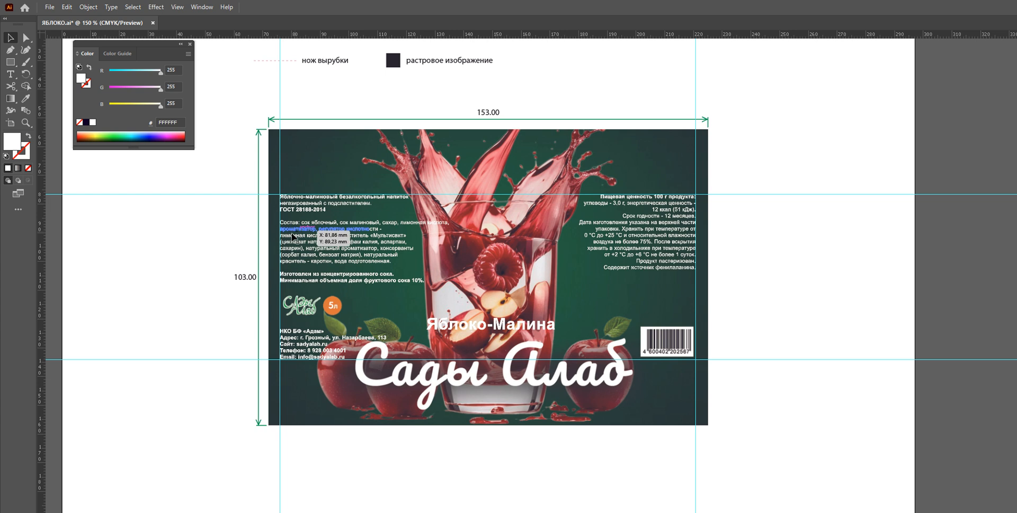
{"action": "scroll", "coordinate": [252, 245], "scroll_direction": "up", "scroll_amount": 1}
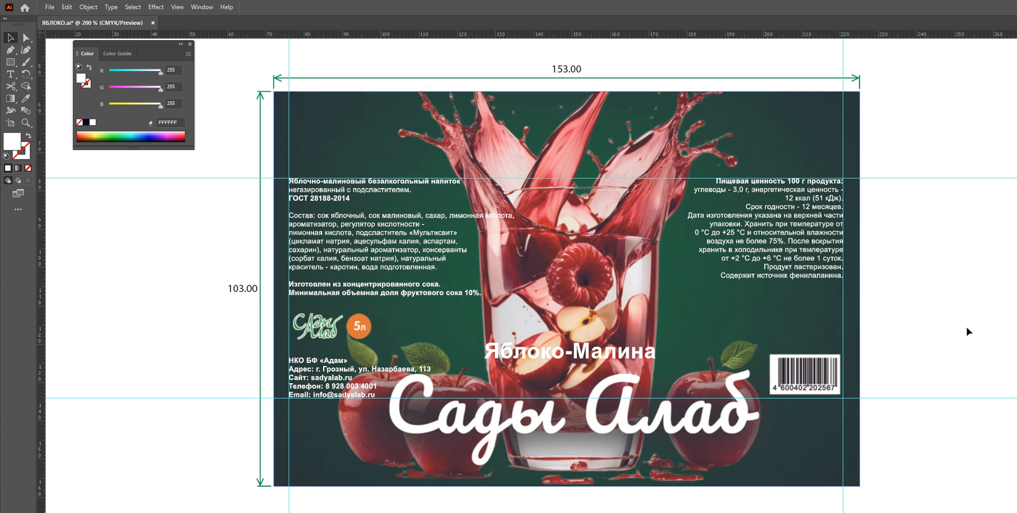
{"action": "left_click_drag", "start_coordinate": [938, 149], "coordinate": [186, 408]}
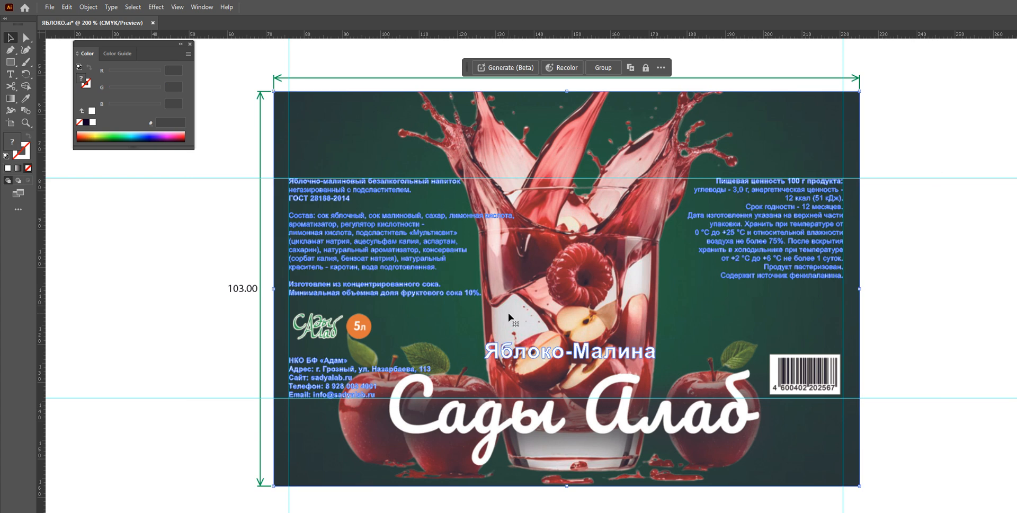
{"action": "key", "text": "Delete"}
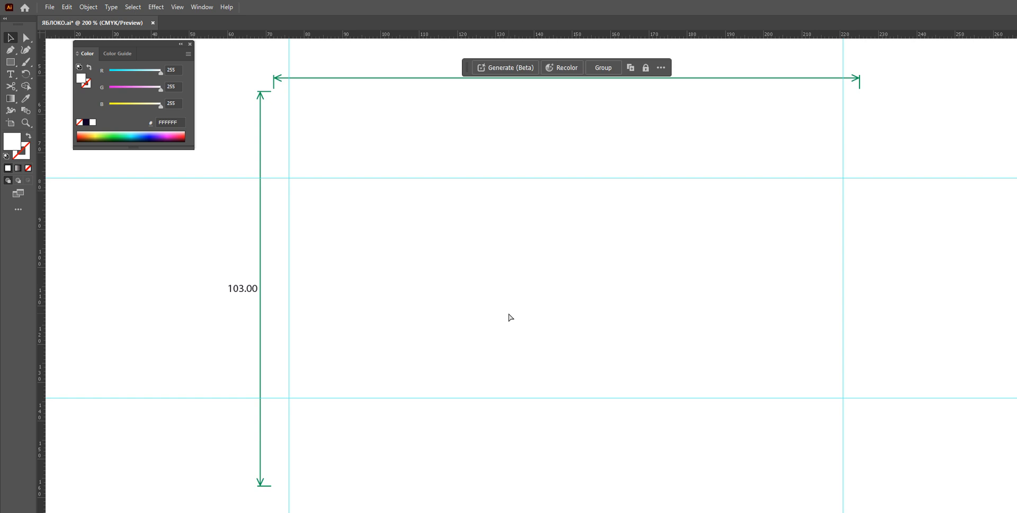
{"action": "key", "text": "ctrl+z"}
Group the label artwork and lock the selection
{"action": "key", "text": "ctrl+g"}
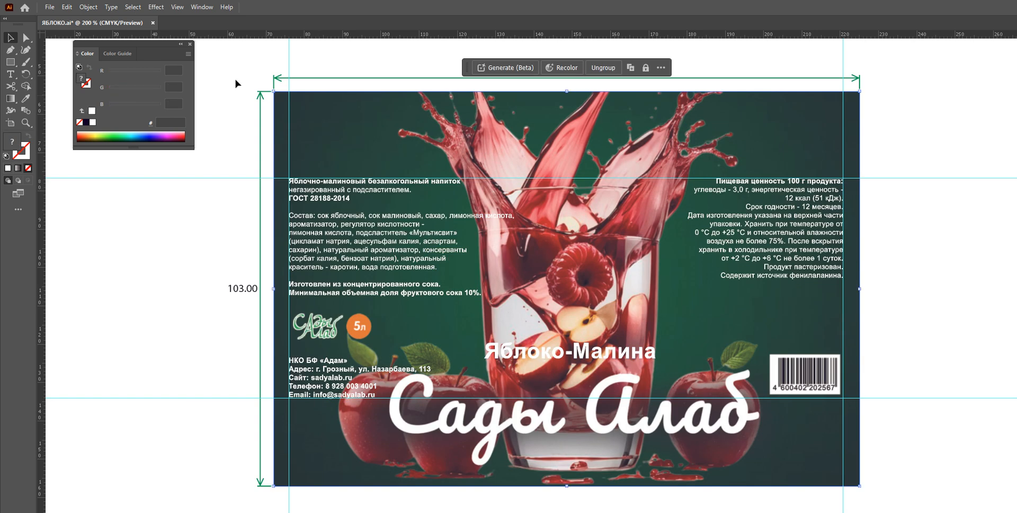
{"action": "left_click", "coordinate": [88, 7]}
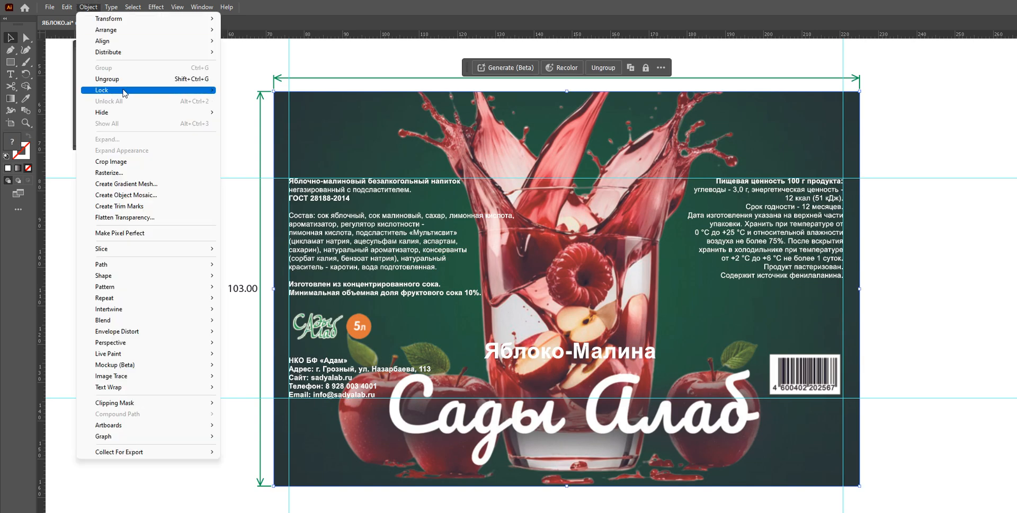
{"action": "mouse_move", "coordinate": [129, 94]}
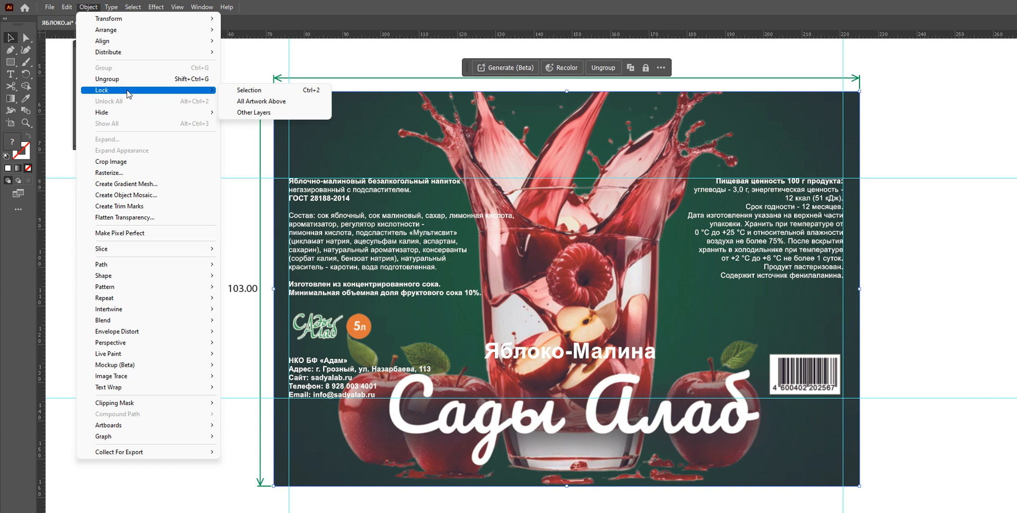
{"action": "left_click", "coordinate": [247, 91]}
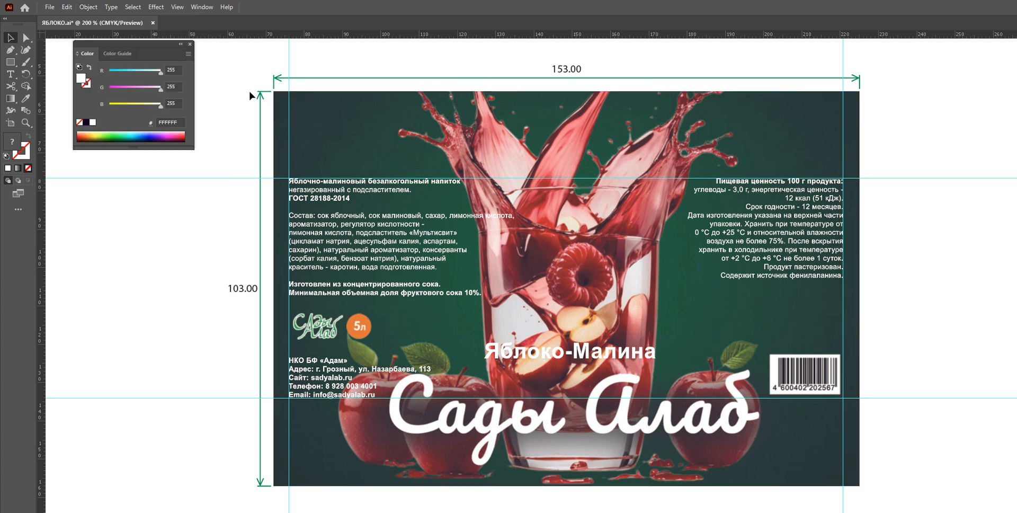
Try deleting the label's ingredient, nutrition and address text blocks, undoing the deletion
{"action": "left_click_drag", "start_coordinate": [211, 155], "coordinate": [936, 435]}
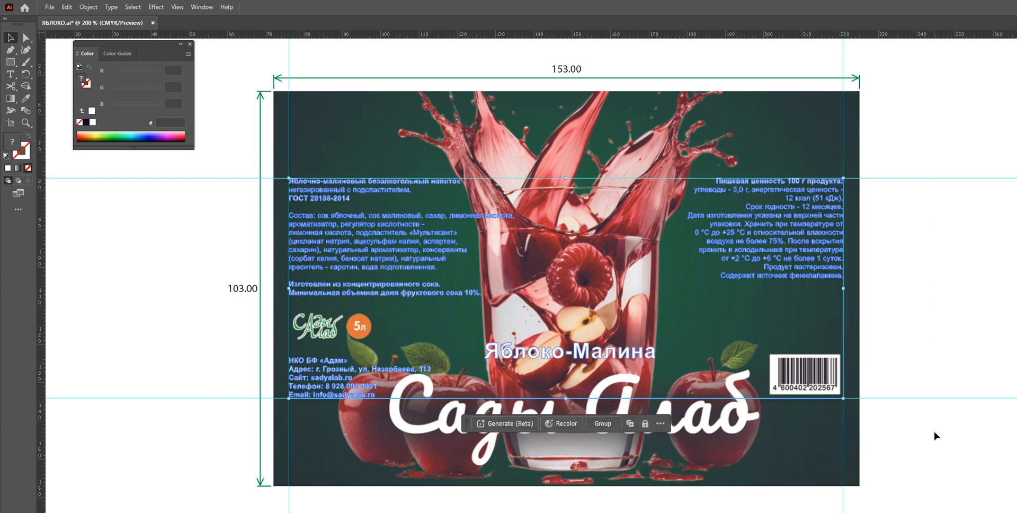
{"action": "key", "text": "Delete"}
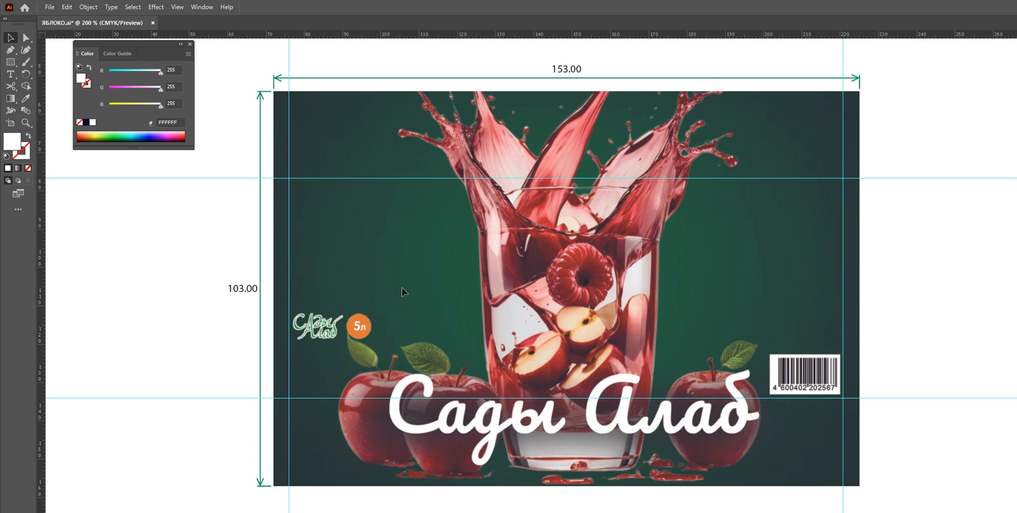
{"action": "scroll", "coordinate": [323, 224], "scroll_direction": "right", "scroll_amount": 3}
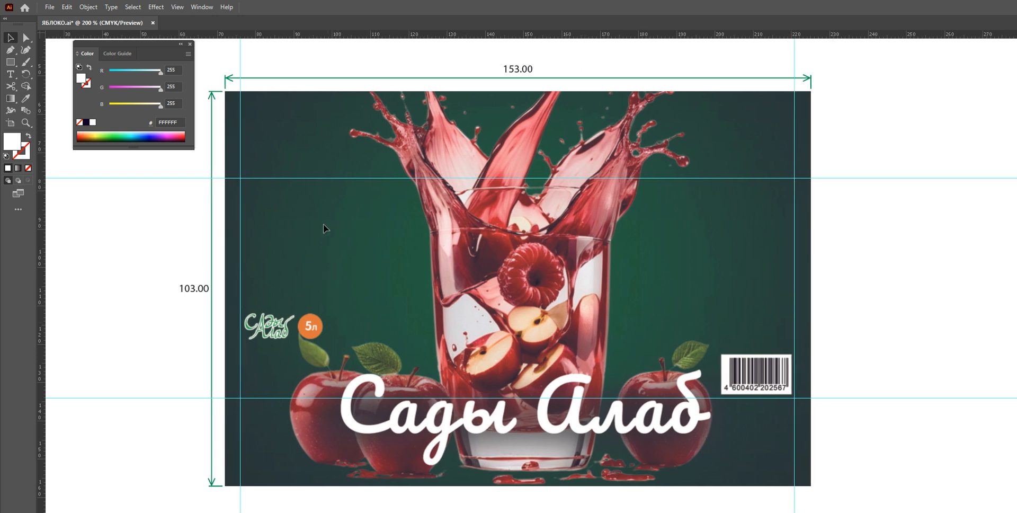
{"action": "scroll", "coordinate": [309, 245], "scroll_direction": "left", "scroll_amount": 2}
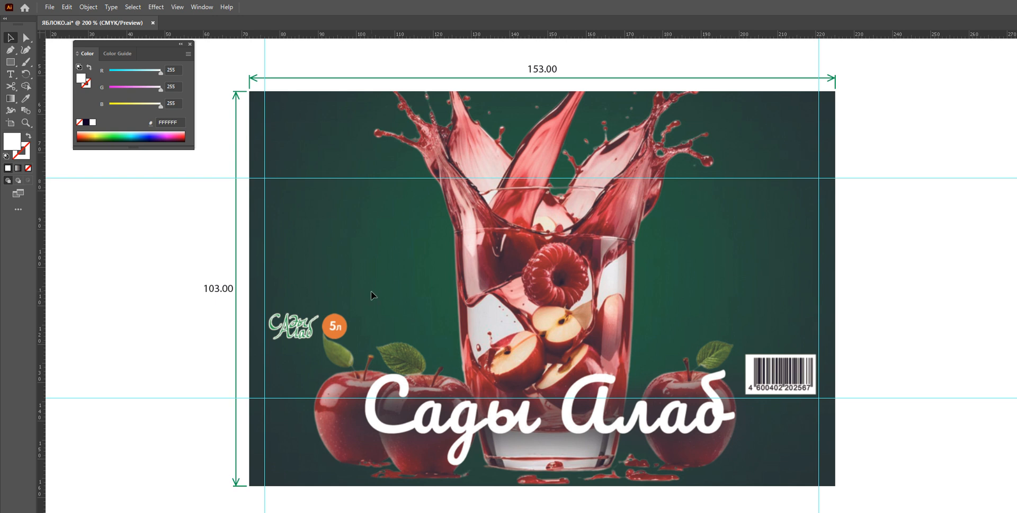
{"action": "key", "text": "ctrl+a"}
{"action": "left_click", "coordinate": [927, 120]}
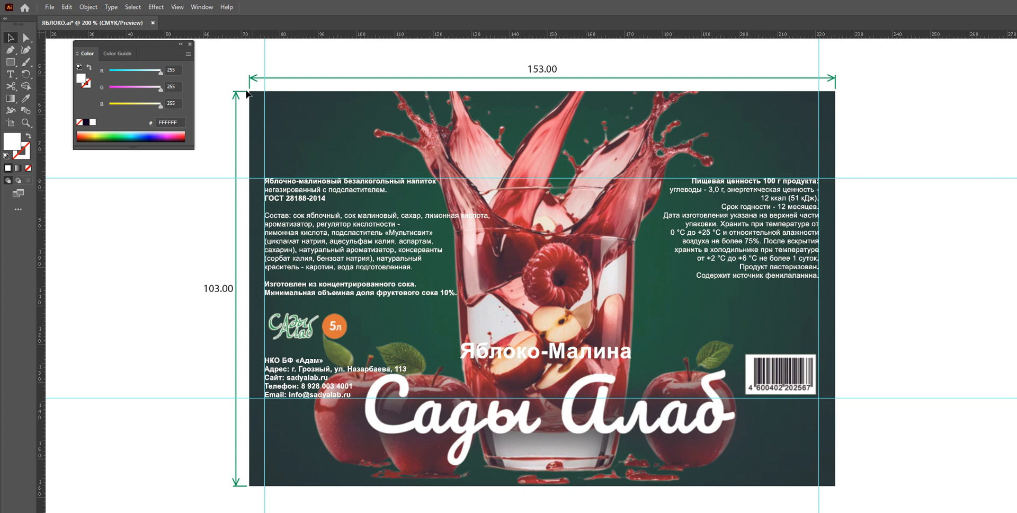
{"action": "left_click_drag", "start_coordinate": [212, 64], "coordinate": [918, 499]}
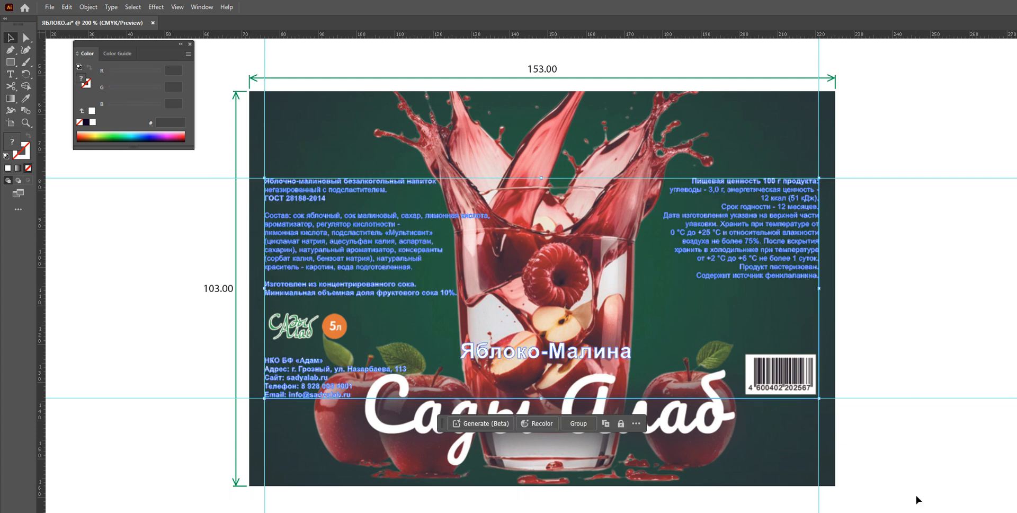
{"action": "key", "text": "Delete"}
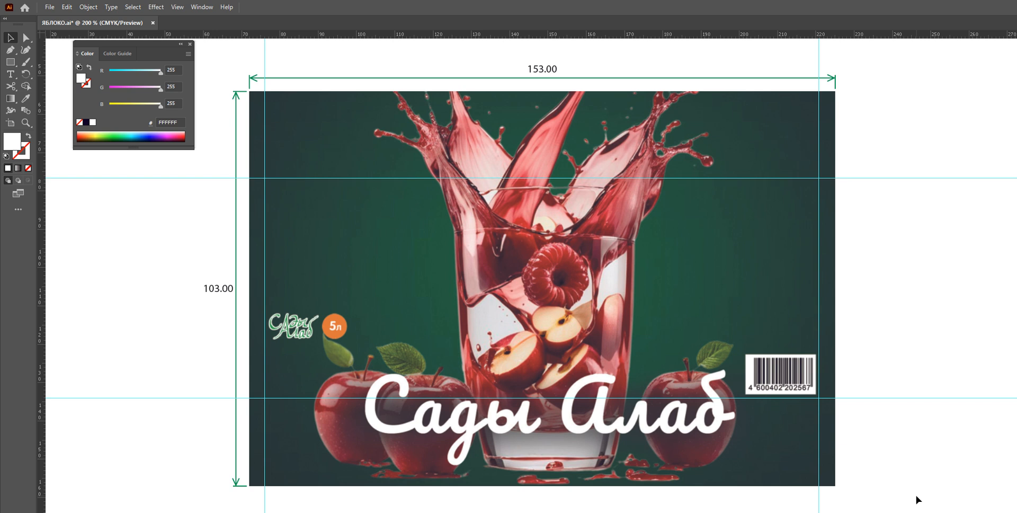
{"action": "key", "text": "ctrl+z"}
Unlock all artwork, then select and delete everything on the artboard
{"action": "left_click", "coordinate": [932, 178]}
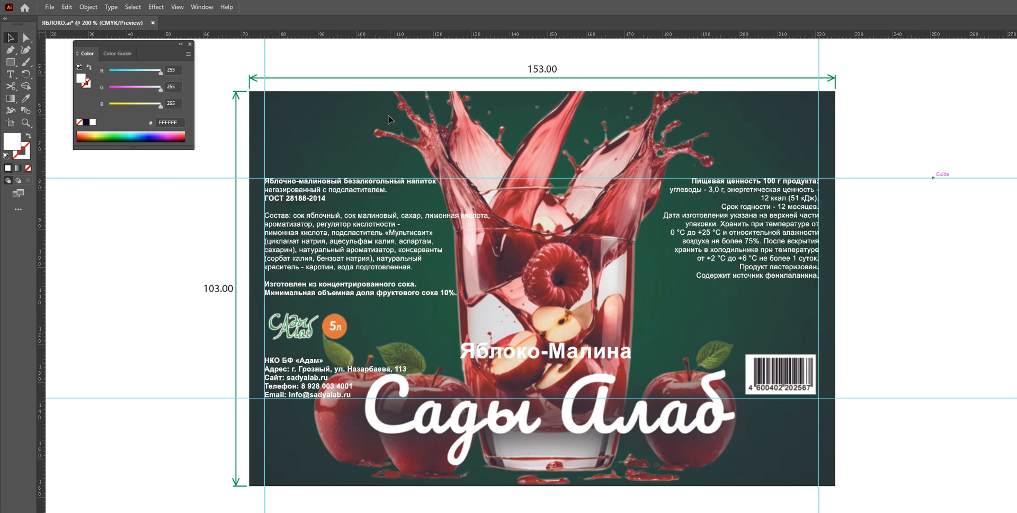
{"action": "left_click", "coordinate": [83, 7]}
{"action": "left_click", "coordinate": [133, 101]}
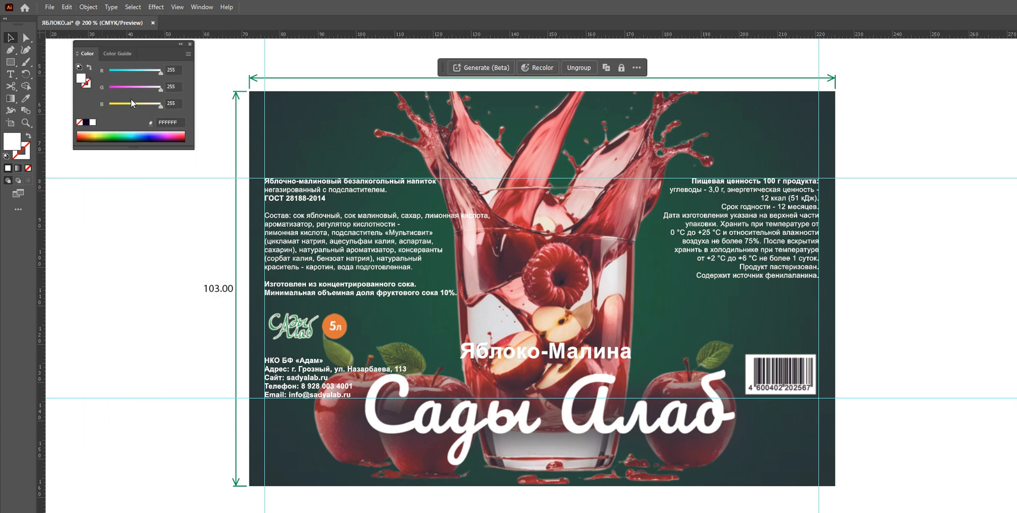
{"action": "left_click", "coordinate": [911, 114]}
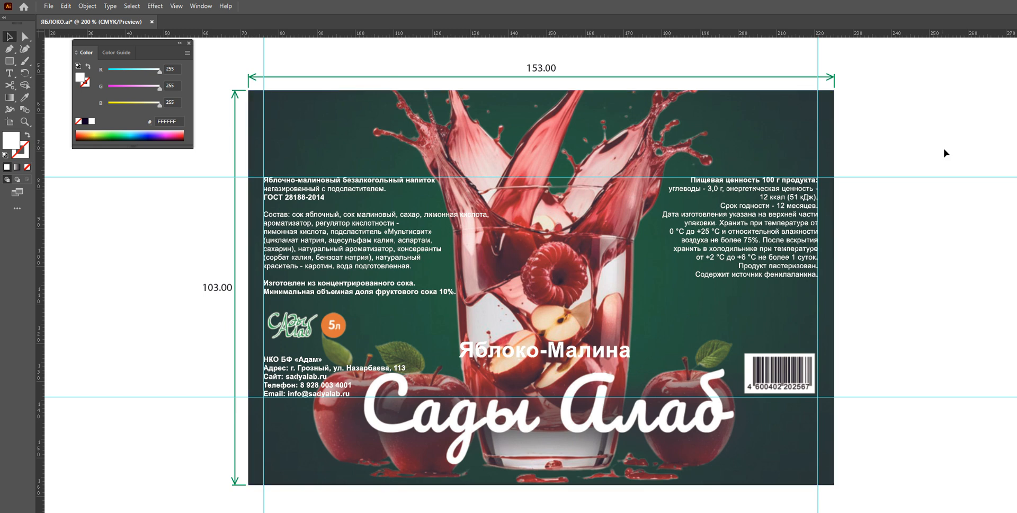
{"action": "key", "text": "ctrl+a"}
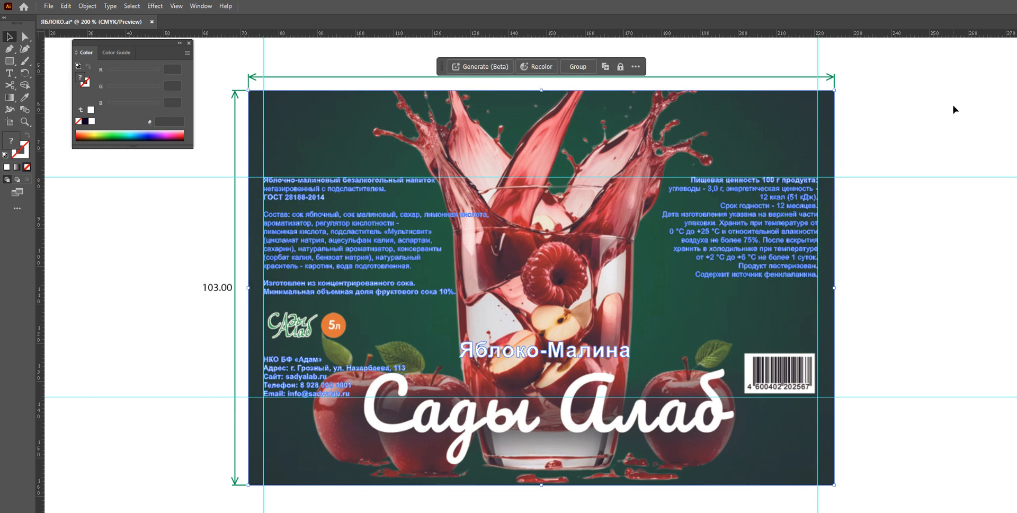
{"action": "key", "text": "Delete"}
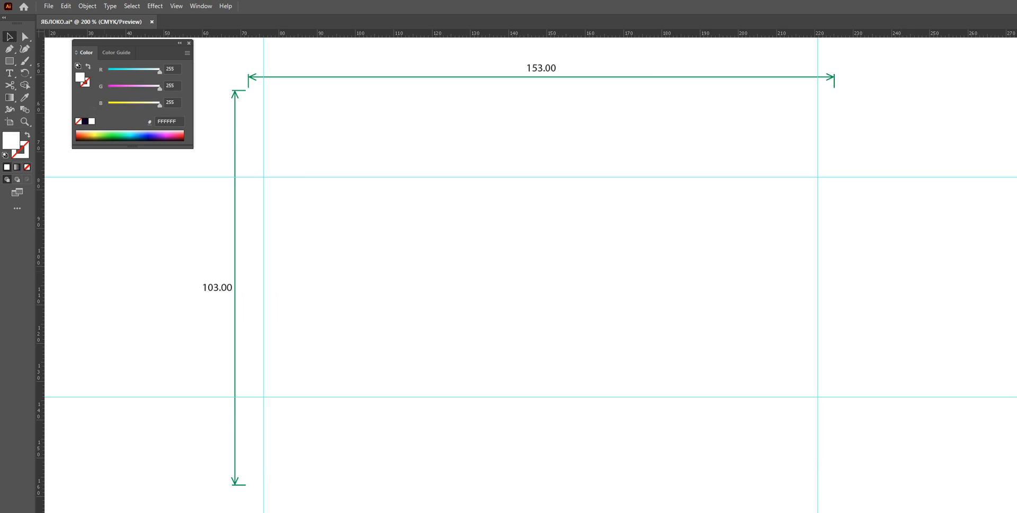
Switch to the ESP folder in File Explorer and drag ЯБЛОКО.eps into Illustrator to open it
{"action": "key", "text": "super+Tab"}
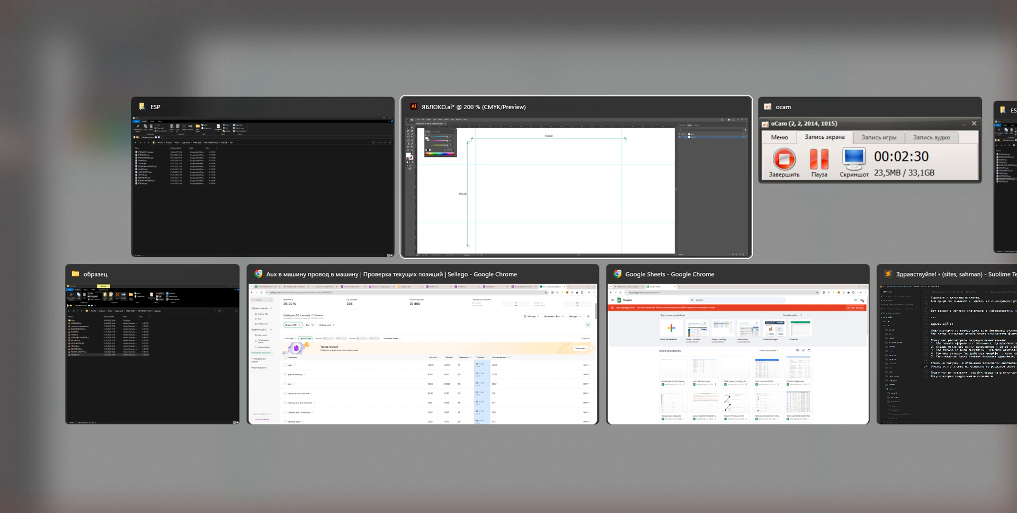
{"action": "left_click", "coordinate": [1005, 186]}
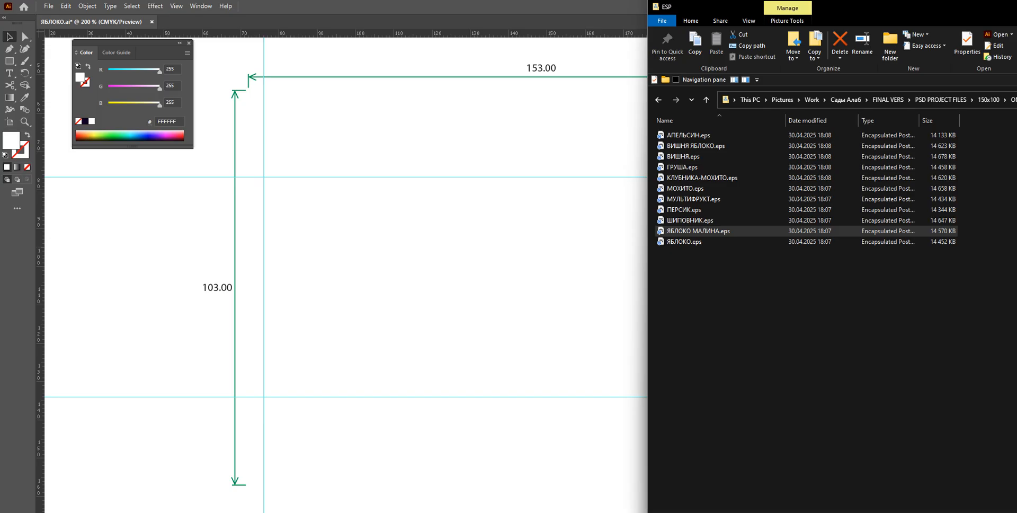
{"action": "left_click", "coordinate": [857, 324]}
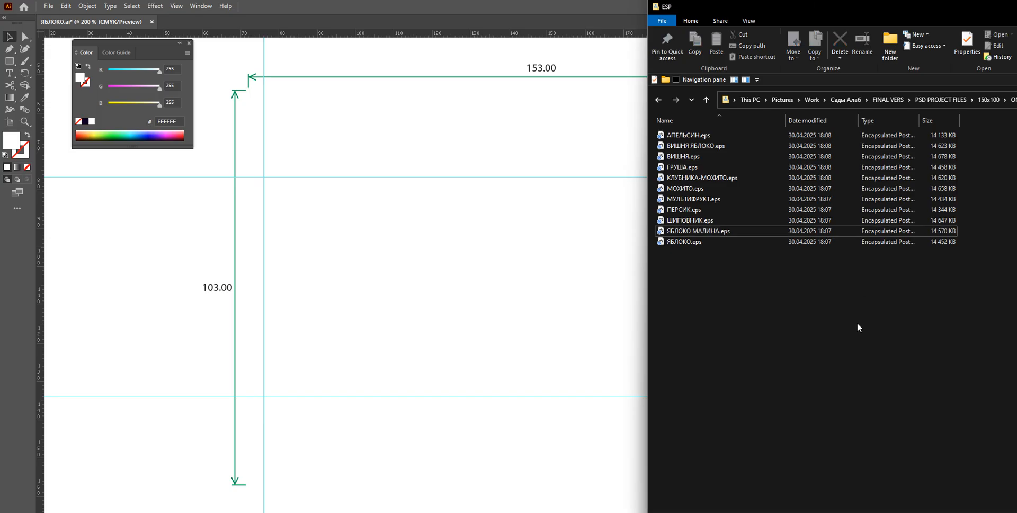
{"action": "left_click_drag", "start_coordinate": [926, 5], "coordinate": [769, 48]}
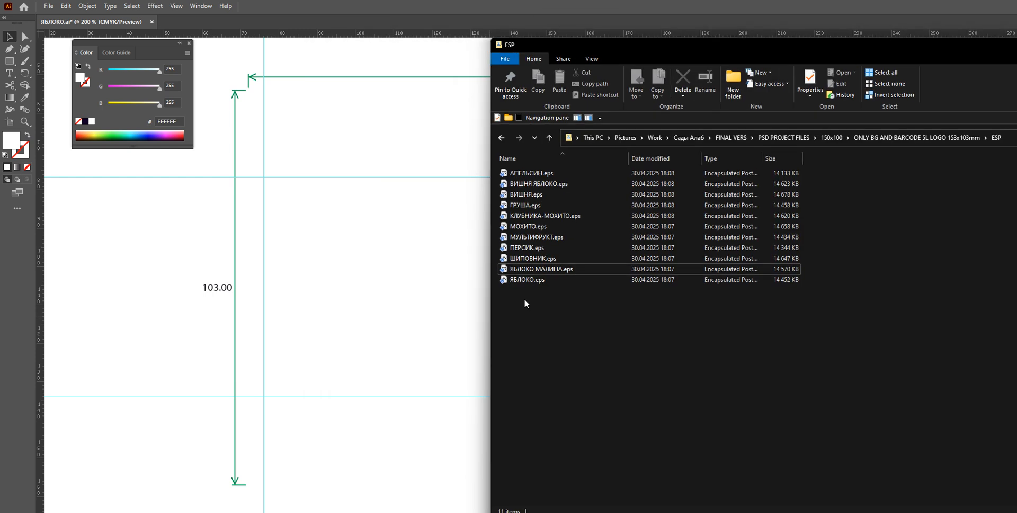
{"action": "left_click", "coordinate": [528, 281]}
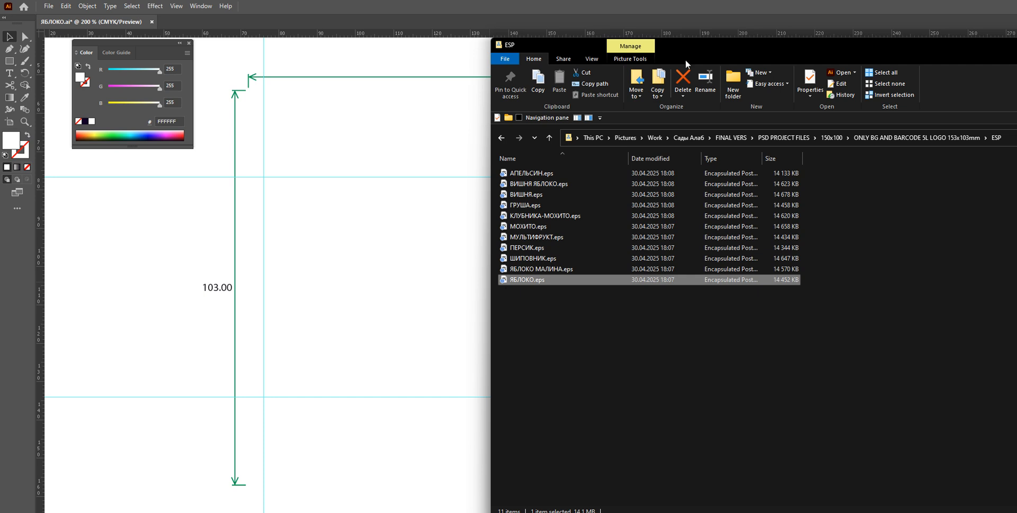
{"action": "left_click_drag", "start_coordinate": [704, 49], "coordinate": [892, 50]}
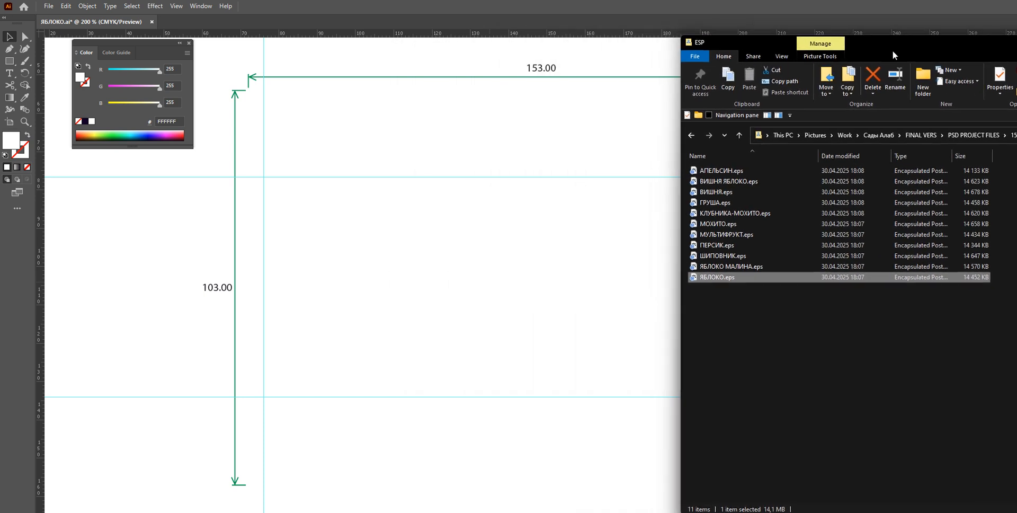
{"action": "left_click_drag", "start_coordinate": [709, 281], "coordinate": [257, 22]}
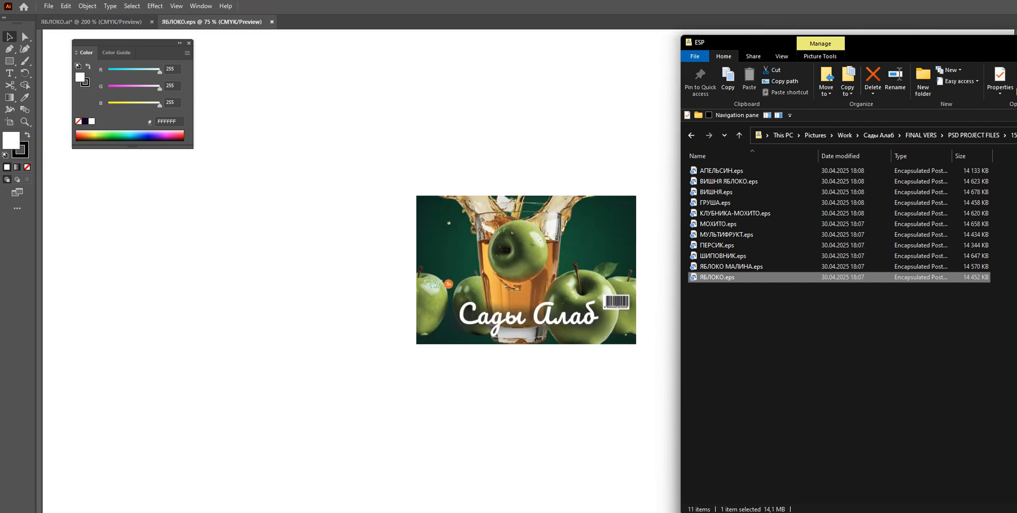
{"action": "left_click", "coordinate": [984, 44]}
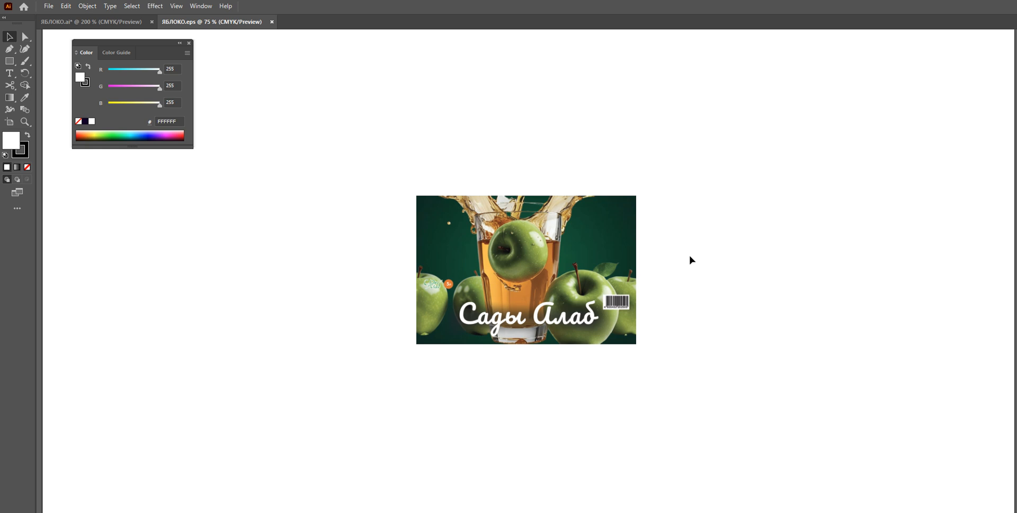
Zoom in to inspect the opened ЯБЛОКО.eps label artwork
{"action": "key", "text": "ctrl+1"}
{"action": "key", "text": "ctrl+plus"}
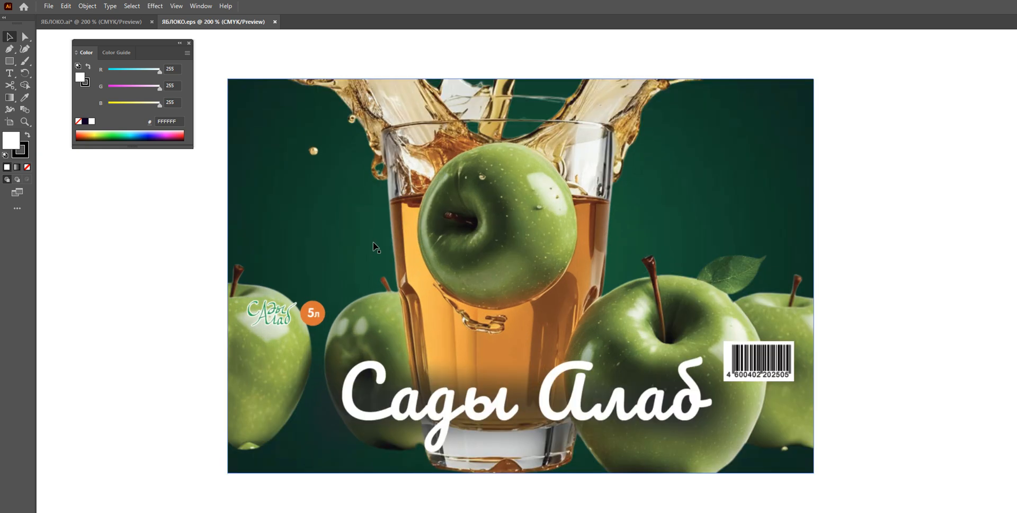
{"action": "scroll", "coordinate": [381, 246], "scroll_direction": "up", "scroll_amount": 1}
{"action": "scroll", "coordinate": [382, 248], "scroll_direction": "down", "scroll_amount": 1}
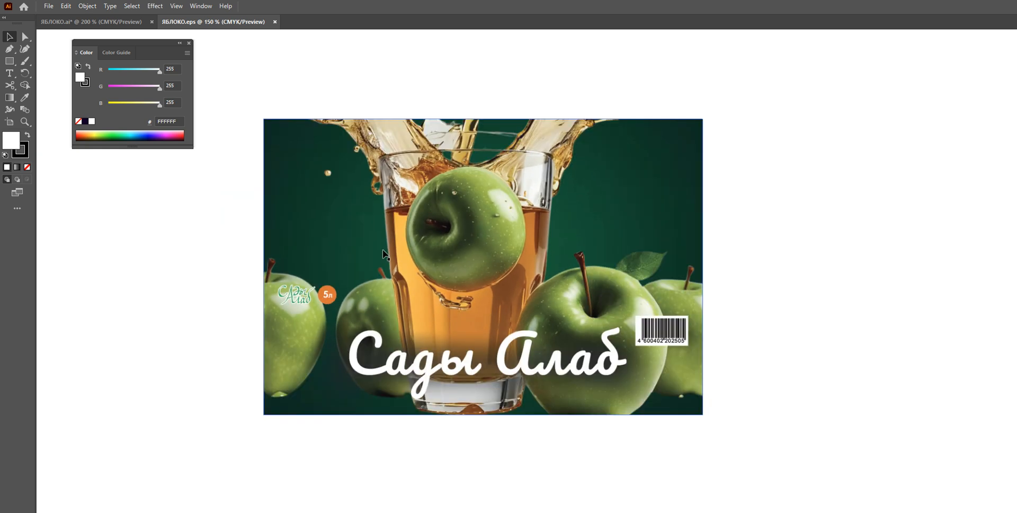
{"action": "left_click", "coordinate": [680, 200]}
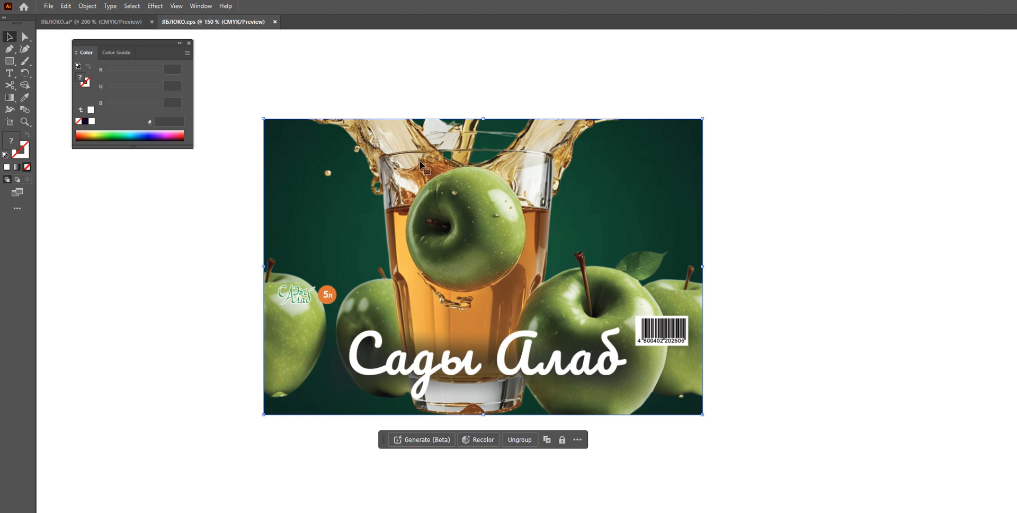
{"action": "left_click", "coordinate": [737, 86]}
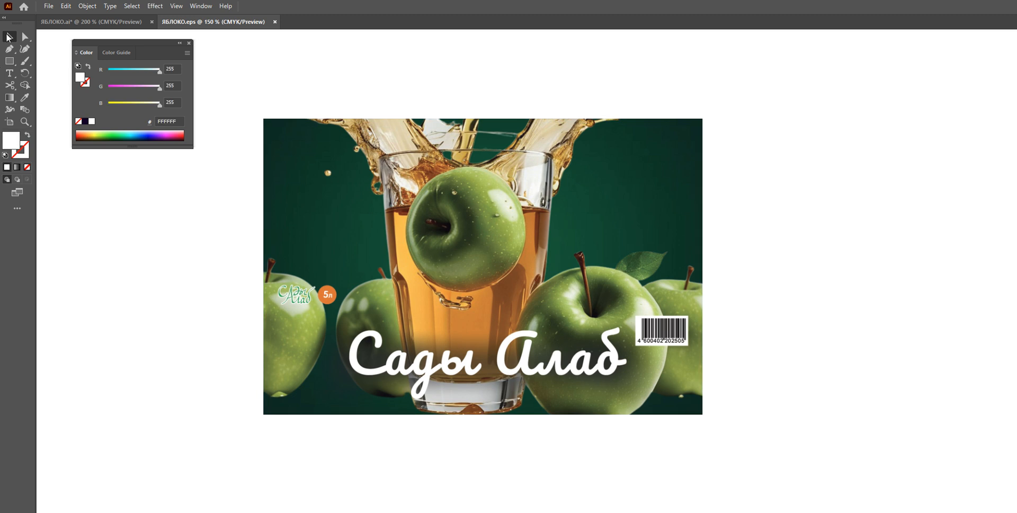
Copy the ЯБЛОКО.eps label artwork and paste it into the ЯБЛОКО.ai document
{"action": "left_click", "coordinate": [418, 191]}
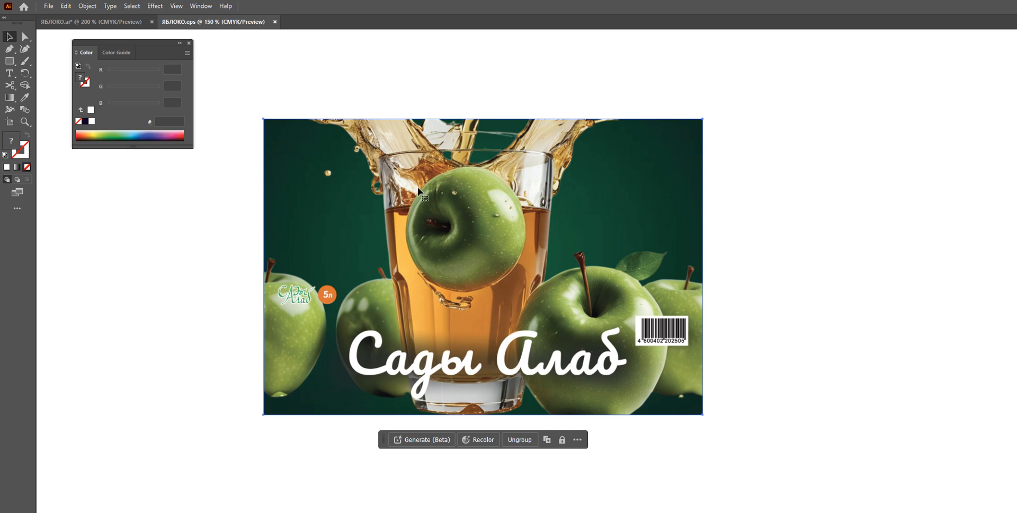
{"action": "left_click", "coordinate": [112, 25]}
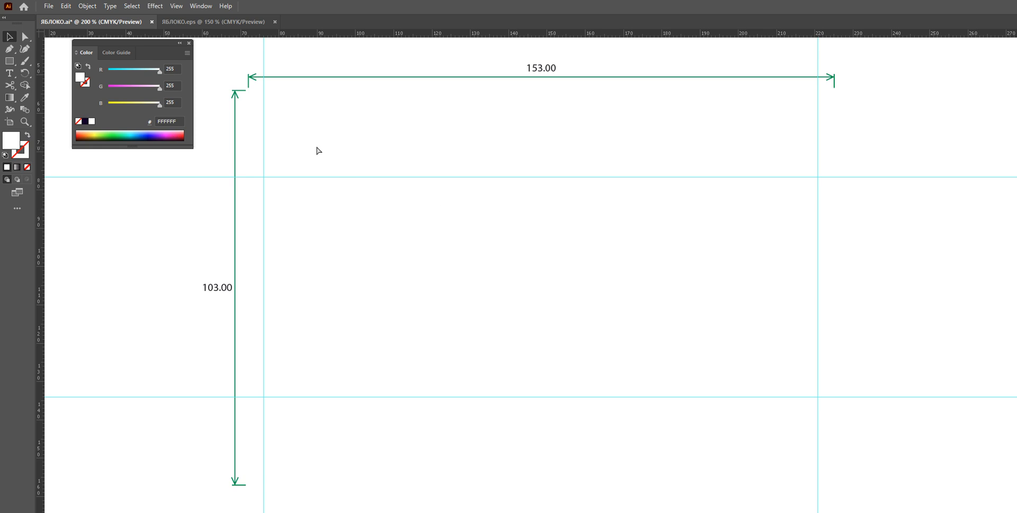
{"action": "key", "text": "ctrl+v"}
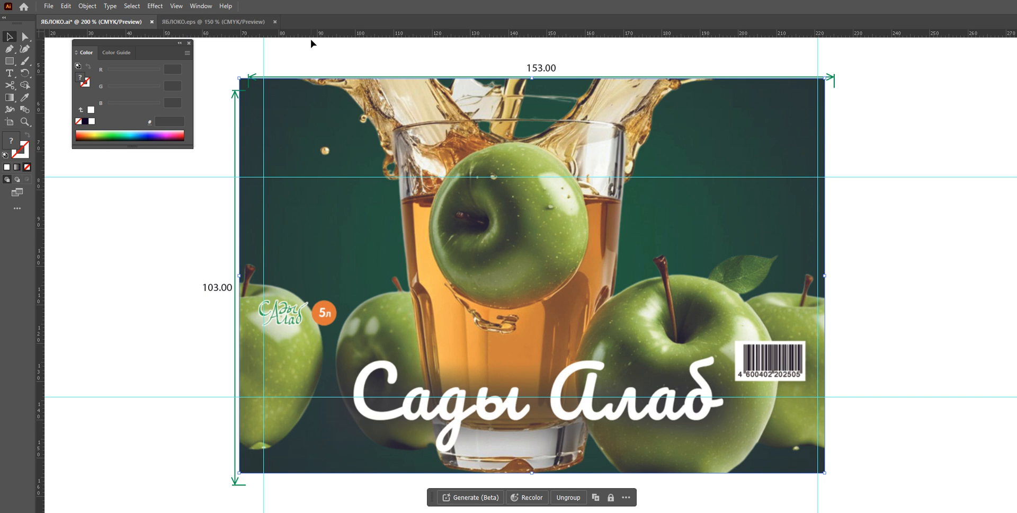
Align the pasted artwork with the 153 × 103 label frame and its guides, then deselect it
{"action": "scroll", "coordinate": [295, 57], "scroll_direction": "up", "scroll_amount": 5}
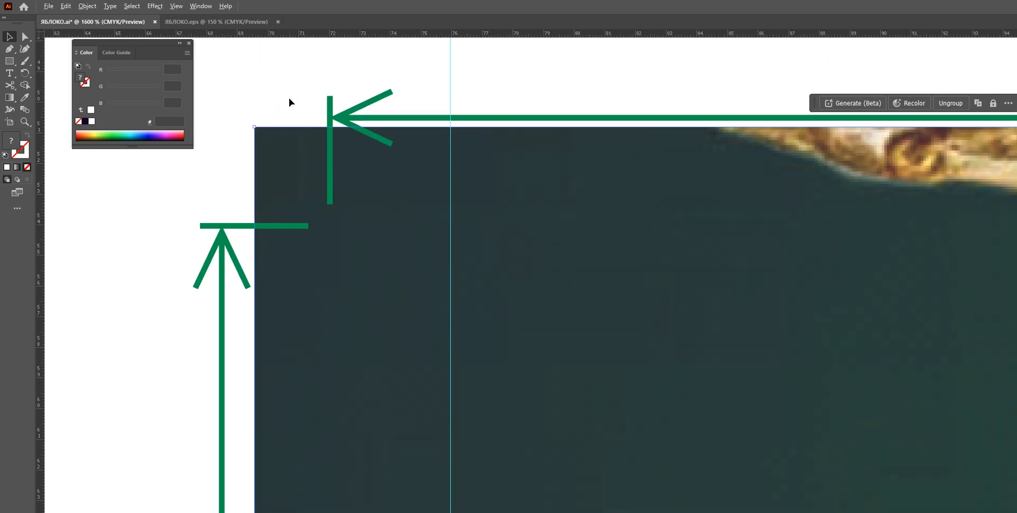
{"action": "left_click_drag", "start_coordinate": [279, 153], "coordinate": [371, 240]}
{"action": "scroll", "coordinate": [322, 223], "scroll_direction": "up", "scroll_amount": 3}
{"action": "scroll", "coordinate": [581, 267], "scroll_direction": "down", "scroll_amount": 3}
{"action": "scroll", "coordinate": [583, 271], "scroll_direction": "down", "scroll_amount": 11}
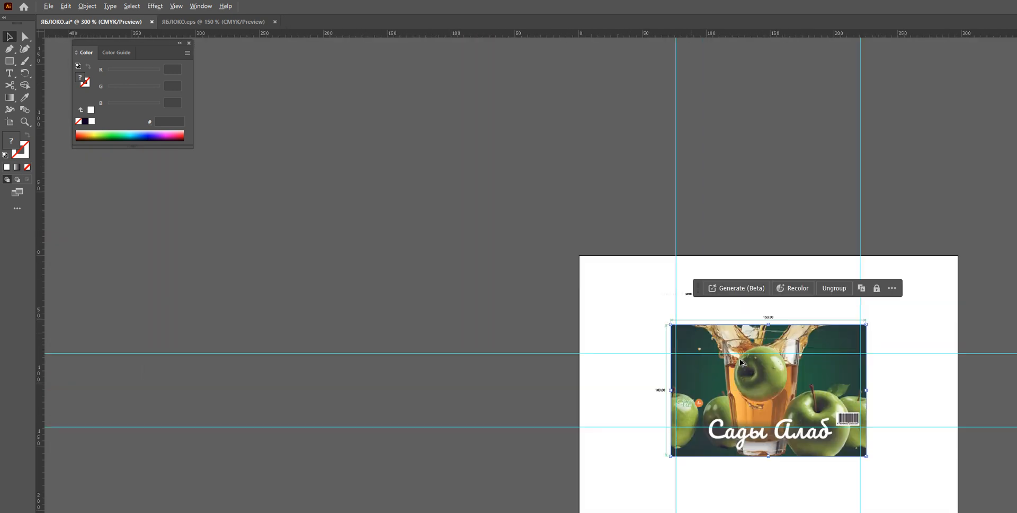
{"action": "scroll", "coordinate": [786, 383], "scroll_direction": "up", "scroll_amount": 4}
{"action": "scroll", "coordinate": [869, 495], "scroll_direction": "up", "scroll_amount": 7}
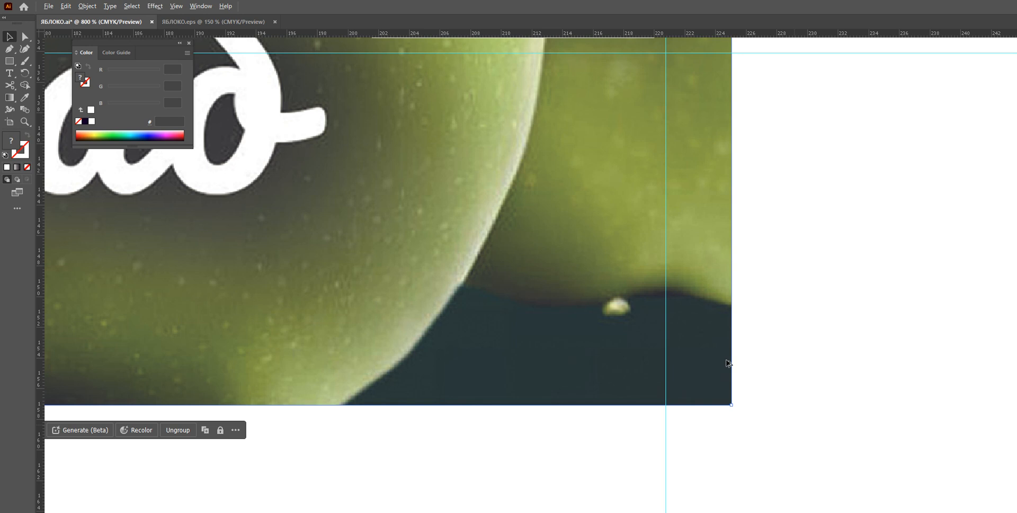
{"action": "left_click_drag", "start_coordinate": [702, 366], "coordinate": [687, 293]}
{"action": "scroll", "coordinate": [388, 396], "scroll_direction": "down", "scroll_amount": 2}
{"action": "scroll", "coordinate": [387, 395], "scroll_direction": "down", "scroll_amount": 6}
{"action": "left_click_drag", "start_coordinate": [171, 410], "coordinate": [874, 369]}
{"action": "scroll", "coordinate": [590, 403], "scroll_direction": "up", "scroll_amount": 5}
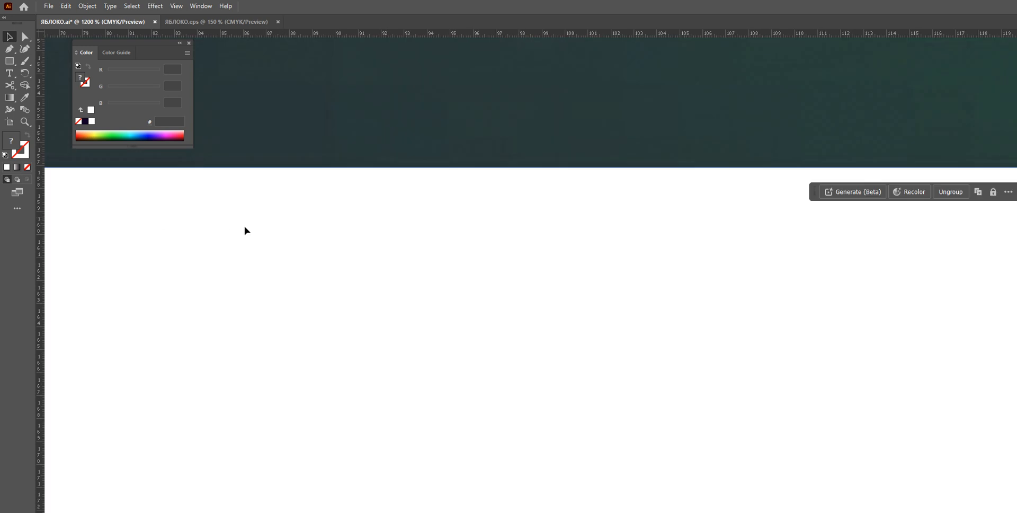
{"action": "scroll", "coordinate": [233, 233], "scroll_direction": "down", "scroll_amount": 4}
{"action": "scroll", "coordinate": [132, 191], "scroll_direction": "up", "scroll_amount": 5}
{"action": "scroll", "coordinate": [251, 331], "scroll_direction": "up", "scroll_amount": 2}
{"action": "left_click_drag", "start_coordinate": [418, 324], "coordinate": [424, 318]}
{"action": "scroll", "coordinate": [477, 299], "scroll_direction": "down", "scroll_amount": 6}
{"action": "scroll", "coordinate": [567, 192], "scroll_direction": "down", "scroll_amount": 4}
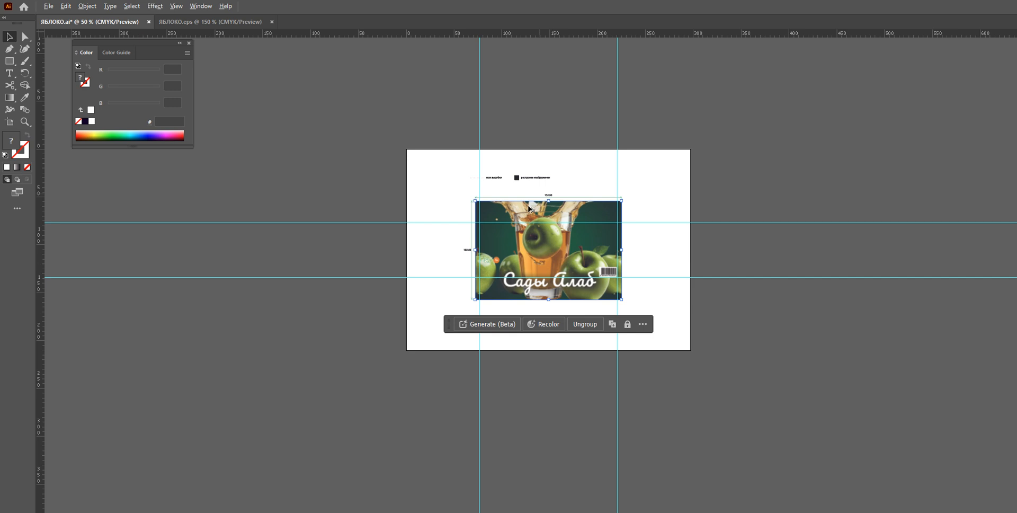
{"action": "scroll", "coordinate": [633, 297], "scroll_direction": "up", "scroll_amount": 3}
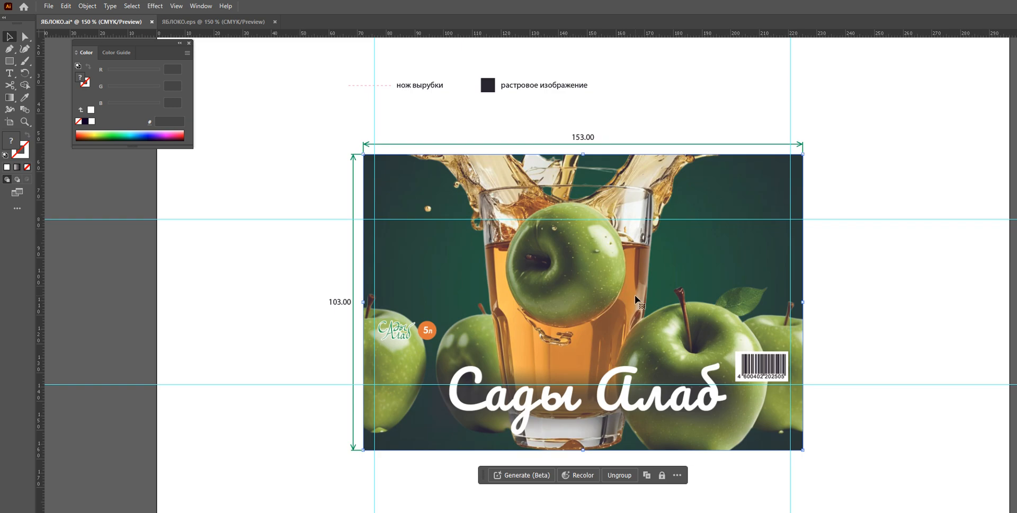
{"action": "left_click", "coordinate": [851, 186]}
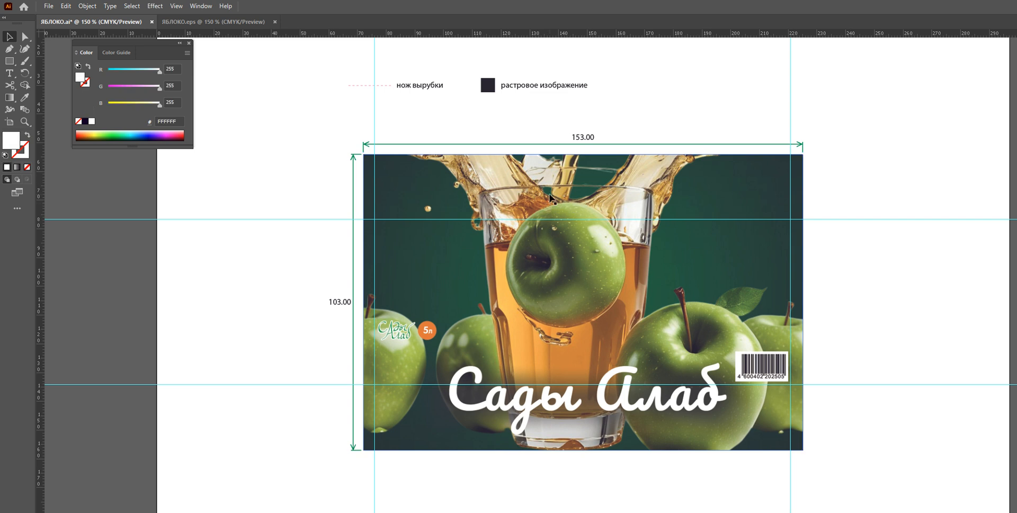
Select the placed label artwork and lock it
{"action": "left_click", "coordinate": [90, 6]}
{"action": "left_click", "coordinate": [93, 9]}
{"action": "left_click", "coordinate": [93, 9]}
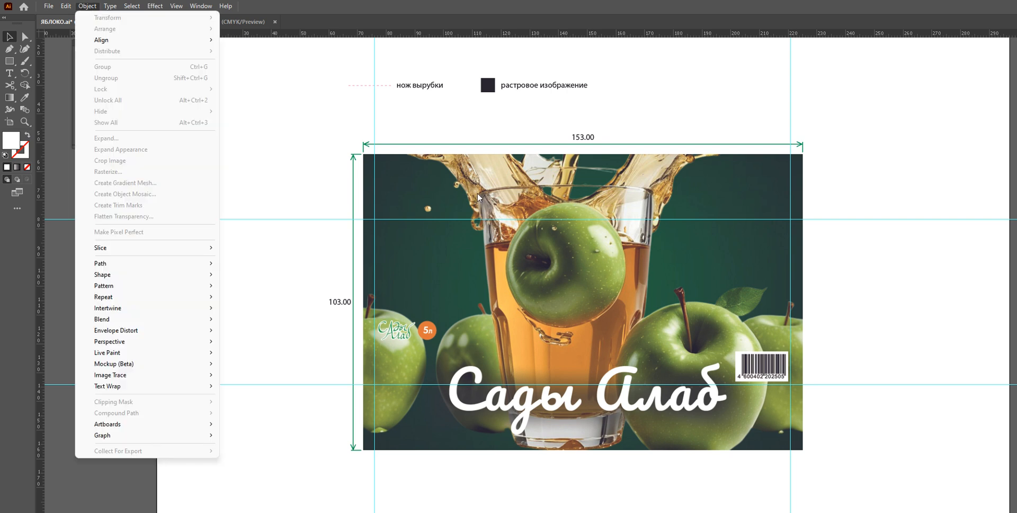
{"action": "left_click", "coordinate": [396, 219]}
{"action": "left_click", "coordinate": [89, 6]}
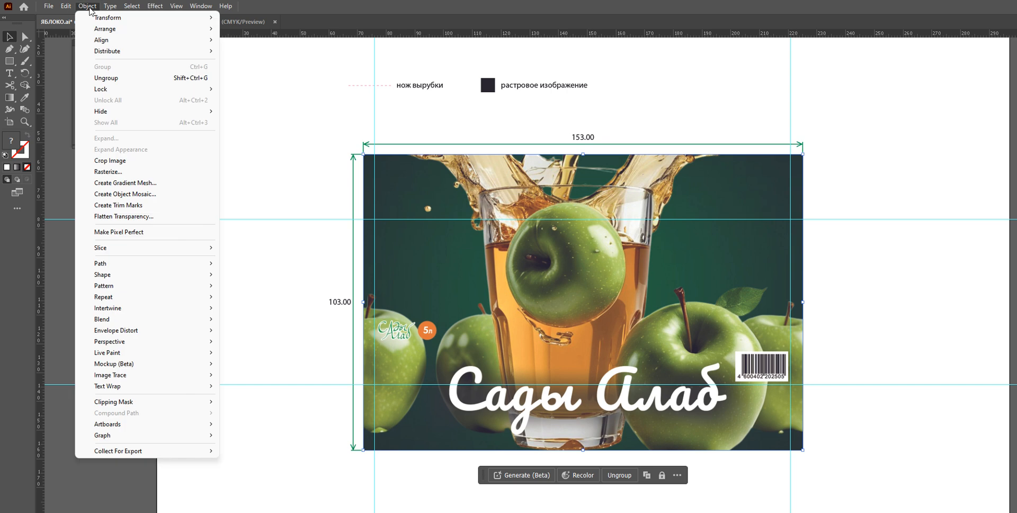
{"action": "left_click", "coordinate": [254, 92]}
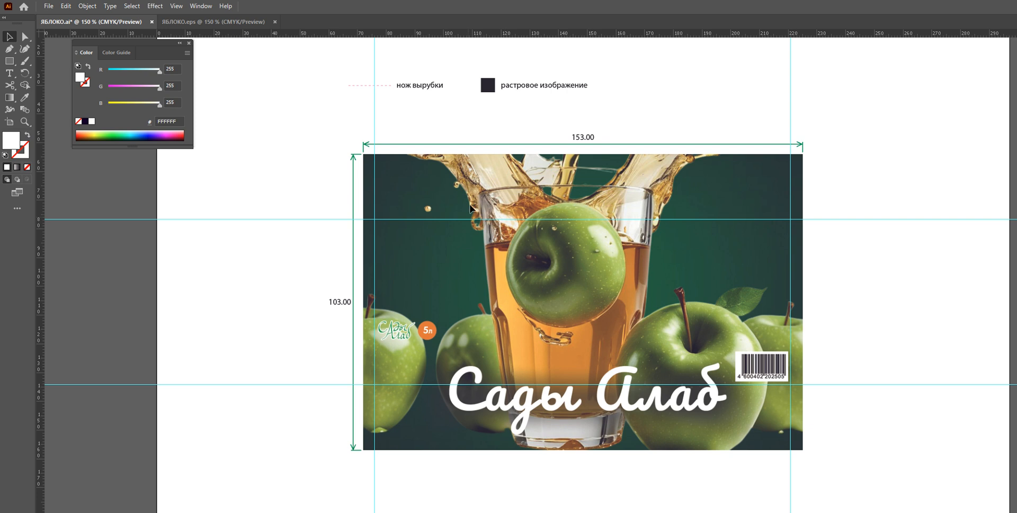
Close the ЯБЛОКО.eps document
{"action": "left_click", "coordinate": [231, 20]}
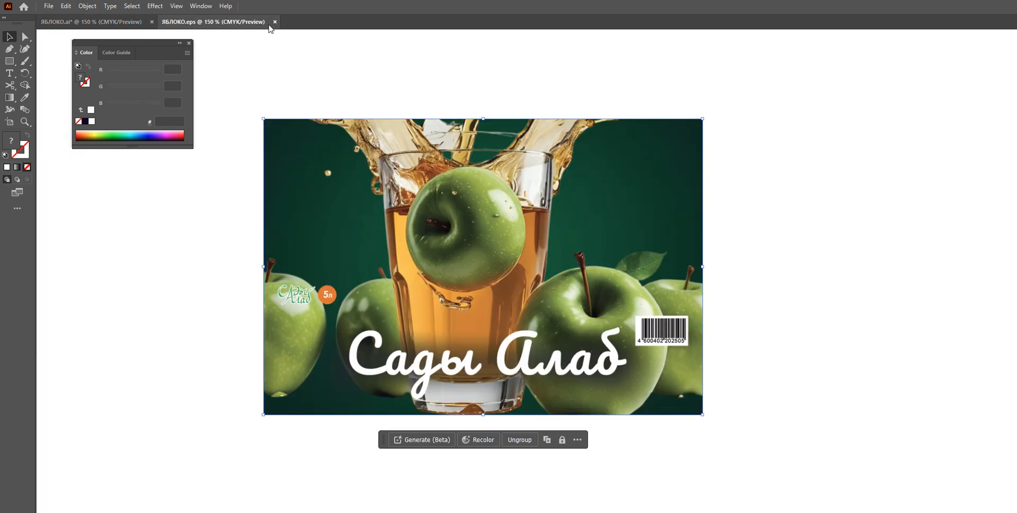
{"action": "left_click", "coordinate": [274, 21]}
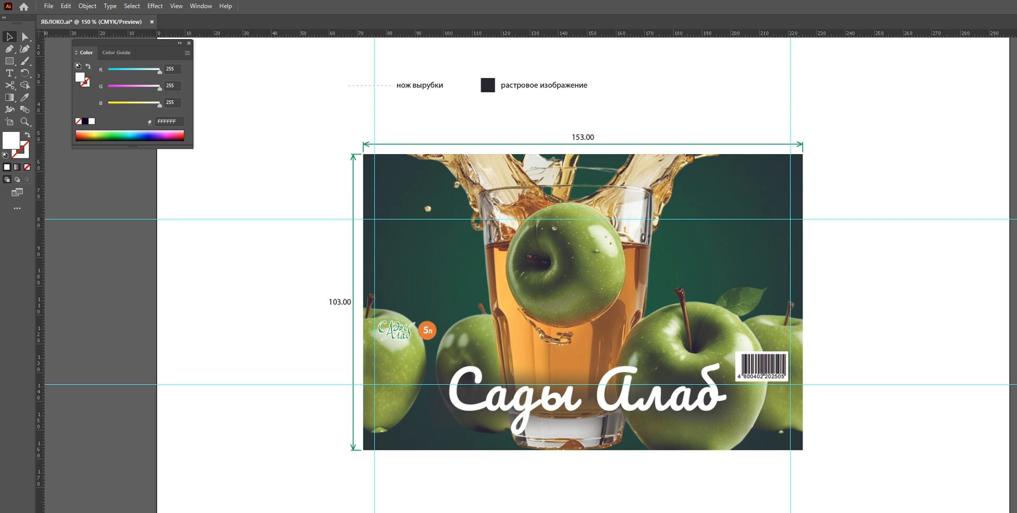
Drag ЯБЛОКО.eps from the ESP folder into Illustrator to reopen it
{"action": "left_click_drag", "start_coordinate": [1016, 43], "coordinate": [953, 20]}
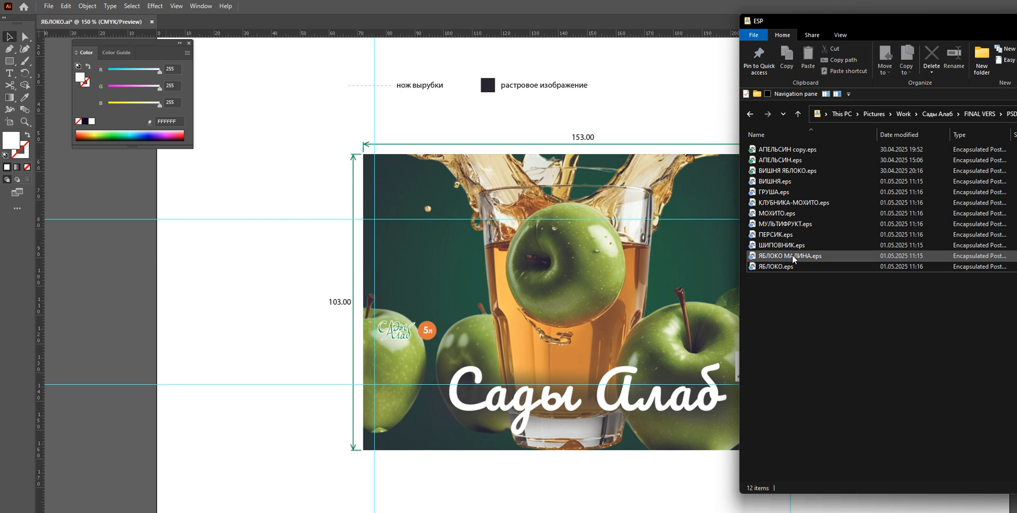
{"action": "left_click", "coordinate": [769, 268]}
{"action": "left_click_drag", "start_coordinate": [771, 268], "coordinate": [261, 32]}
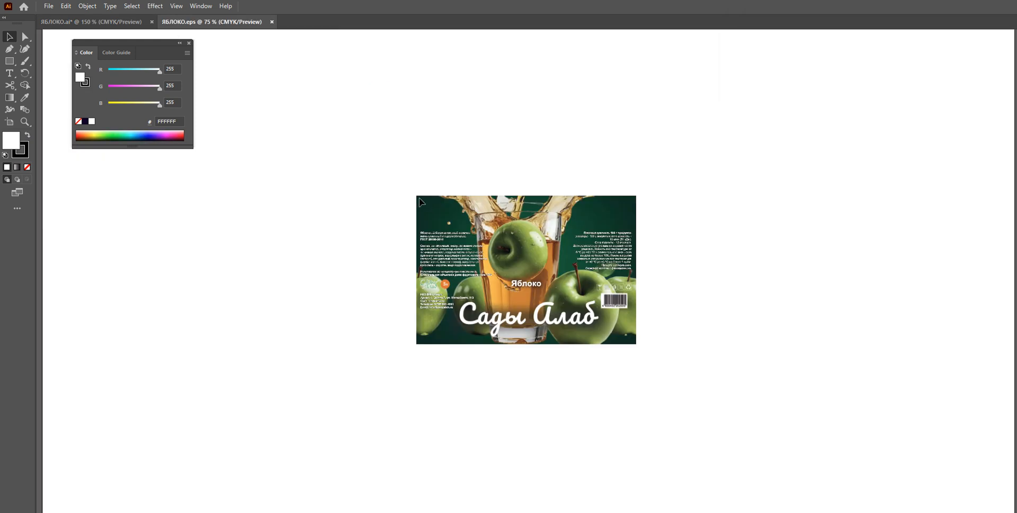
Select all of the reopened label artwork and ungroup it
{"action": "scroll", "coordinate": [498, 251], "scroll_direction": "up", "scroll_amount": 5}
{"action": "scroll", "coordinate": [545, 245], "scroll_direction": "down", "scroll_amount": 2}
{"action": "scroll", "coordinate": [569, 245], "scroll_direction": "down", "scroll_amount": 2}
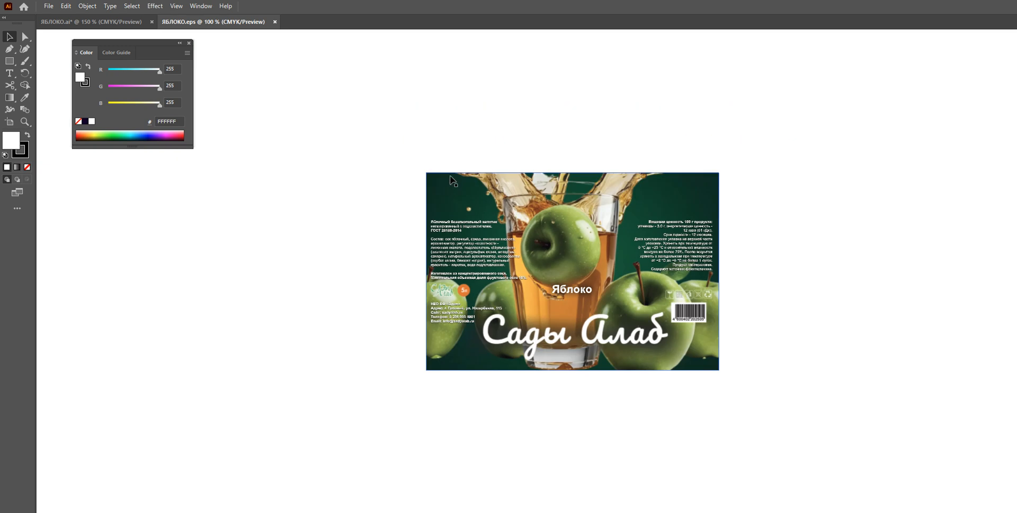
{"action": "scroll", "coordinate": [580, 260], "scroll_direction": "up", "scroll_amount": 2}
{"action": "scroll", "coordinate": [598, 259], "scroll_direction": "down", "scroll_amount": 2}
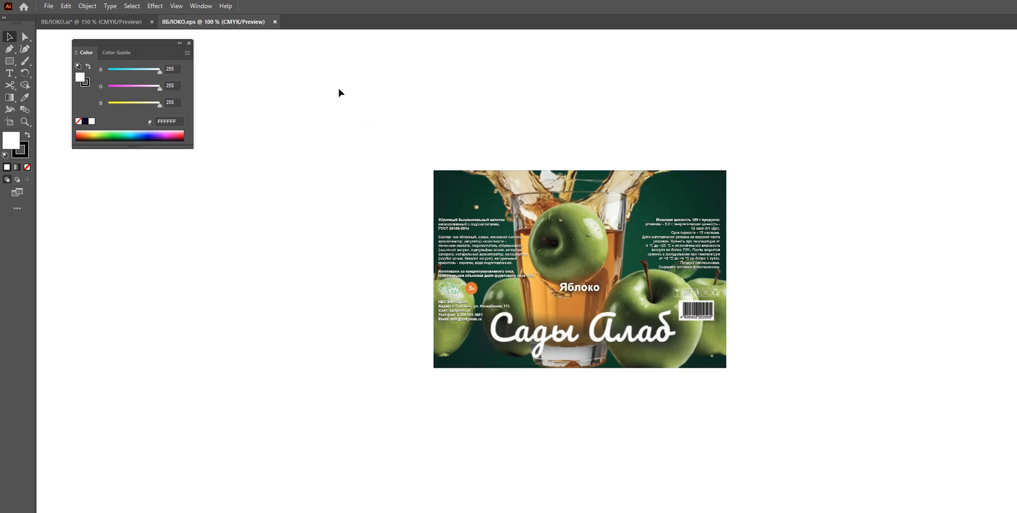
{"action": "scroll", "coordinate": [620, 260], "scroll_direction": "up", "scroll_amount": 1}
{"action": "left_click_drag", "start_coordinate": [314, 103], "coordinate": [852, 449]}
{"action": "left_click", "coordinate": [87, 6]}
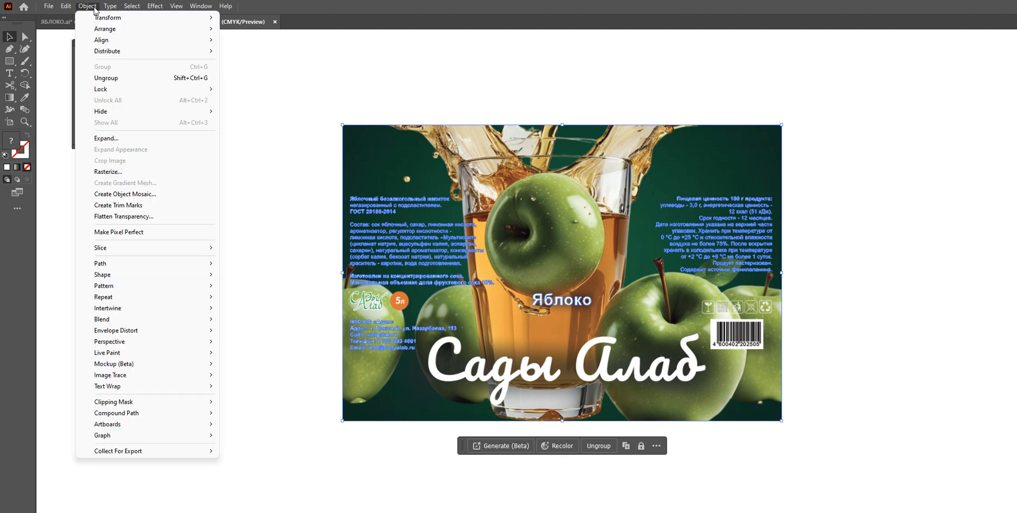
{"action": "right_click", "coordinate": [536, 203]}
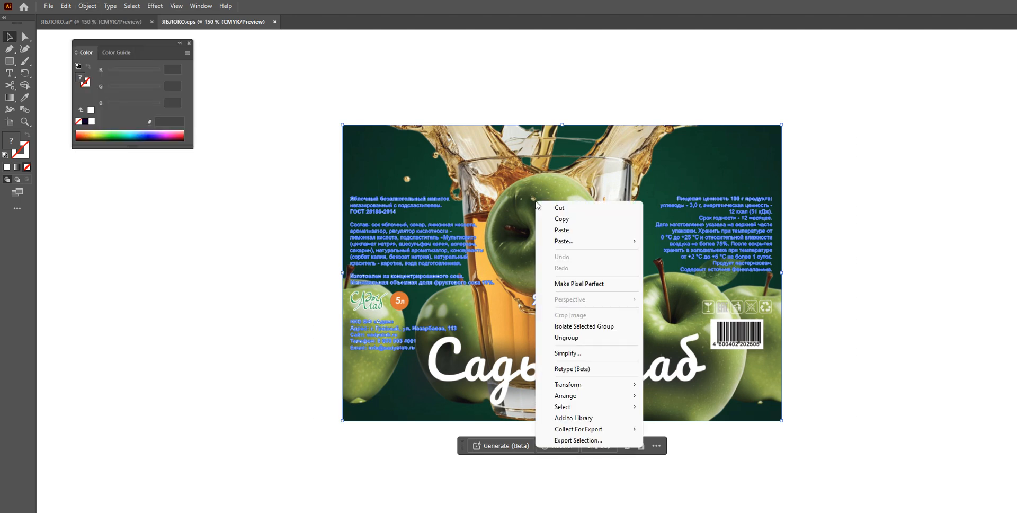
{"action": "left_click", "coordinate": [589, 337]}
{"action": "left_click", "coordinate": [874, 155]}
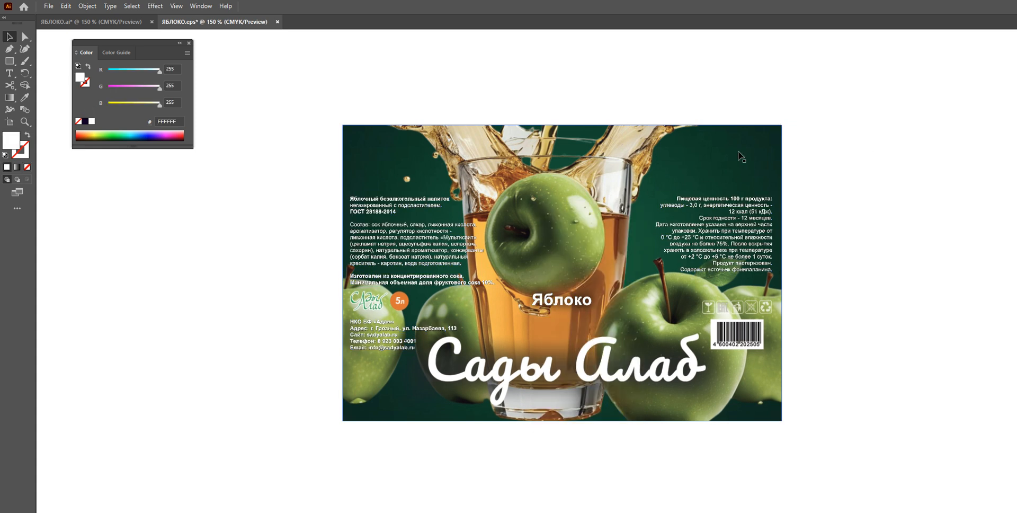
Select and delete the background image in ЯБЛОКО.eps
{"action": "scroll", "coordinate": [468, 154], "scroll_direction": "up", "scroll_amount": 2}
{"action": "scroll", "coordinate": [613, 233], "scroll_direction": "down", "scroll_amount": 1}
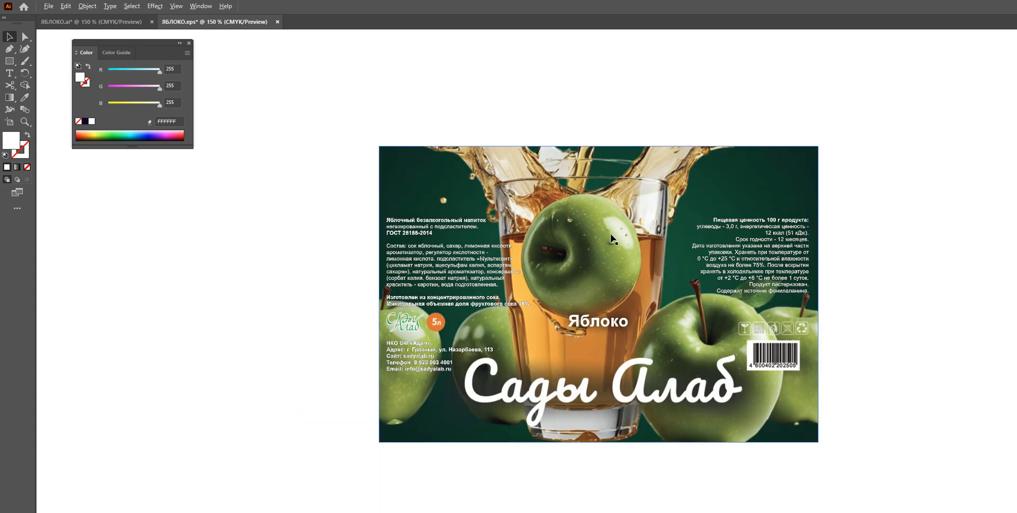
{"action": "left_click", "coordinate": [448, 187]}
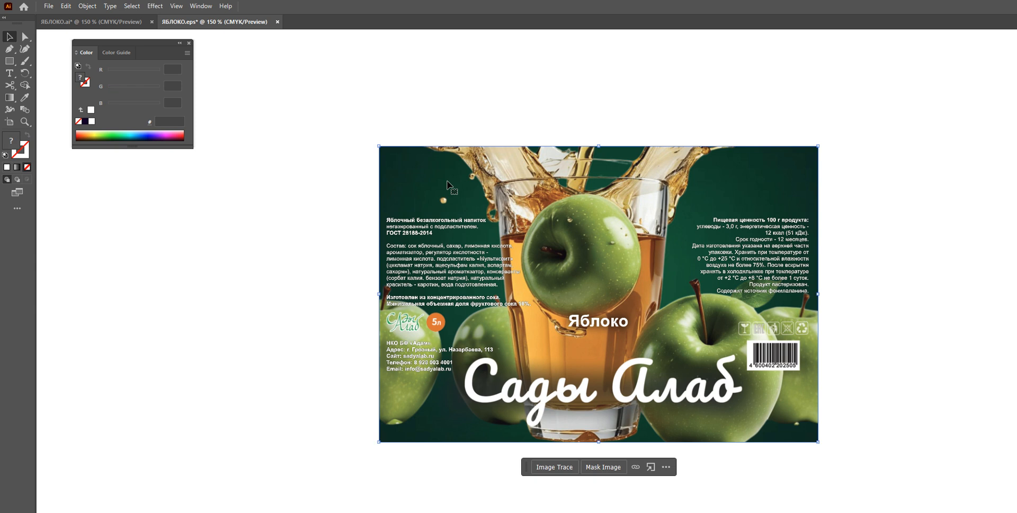
{"action": "left_click", "coordinate": [85, 22]}
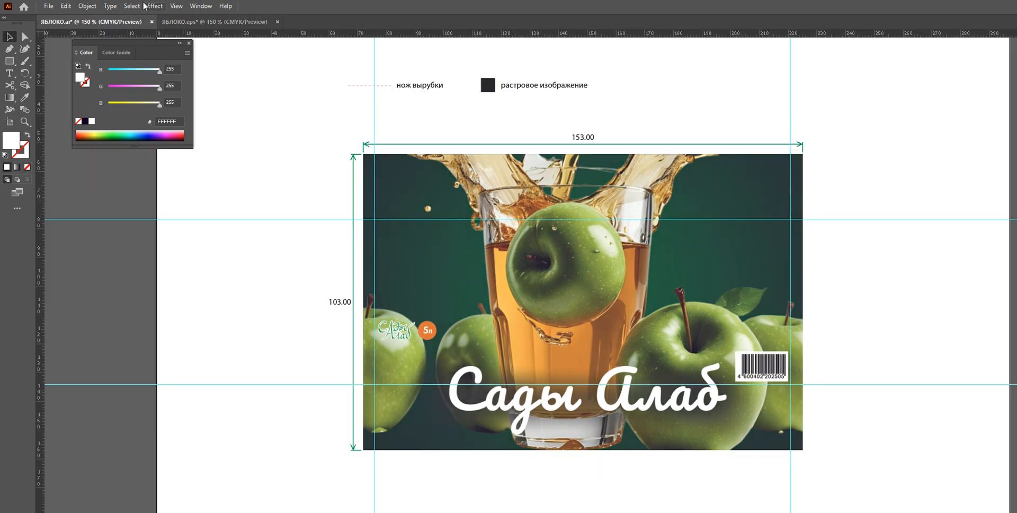
{"action": "left_click", "coordinate": [189, 24]}
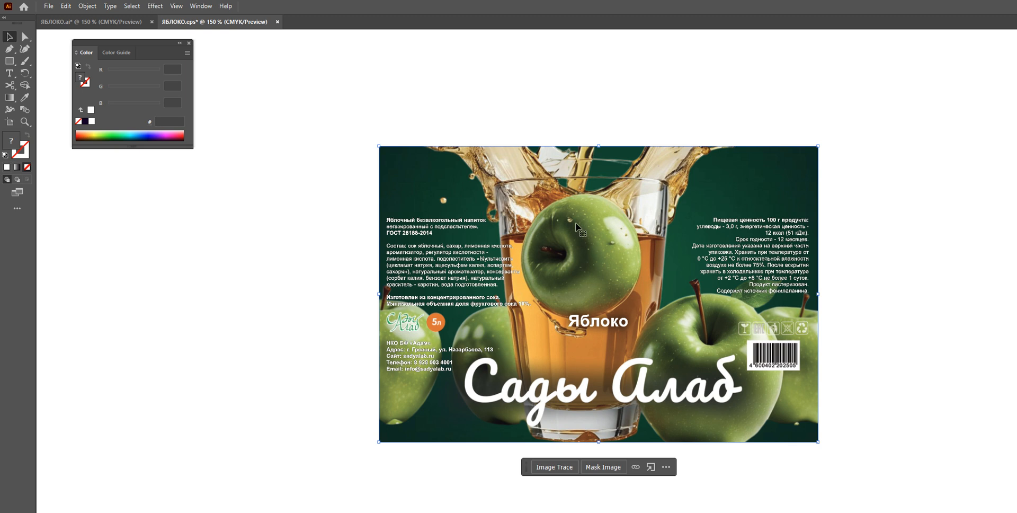
{"action": "left_click", "coordinate": [917, 108]}
{"action": "left_click", "coordinate": [755, 184]}
{"action": "key", "text": "Delete"}
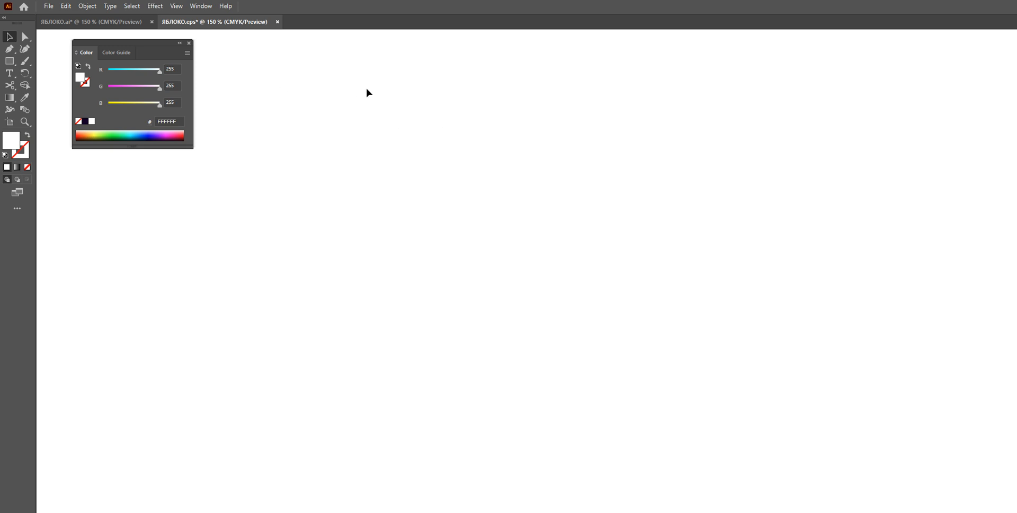
Paste and remove a stray copy, then marquee-select all the remaining label text blocks
{"action": "key", "text": "ctrl+v"}
{"action": "key", "text": "Delete"}
{"action": "left_click_drag", "start_coordinate": [312, 112], "coordinate": [435, 190]}
{"action": "left_click_drag", "start_coordinate": [348, 125], "coordinate": [839, 466]}
{"action": "left_click", "coordinate": [924, 245]}
{"action": "left_click", "coordinate": [756, 233]}
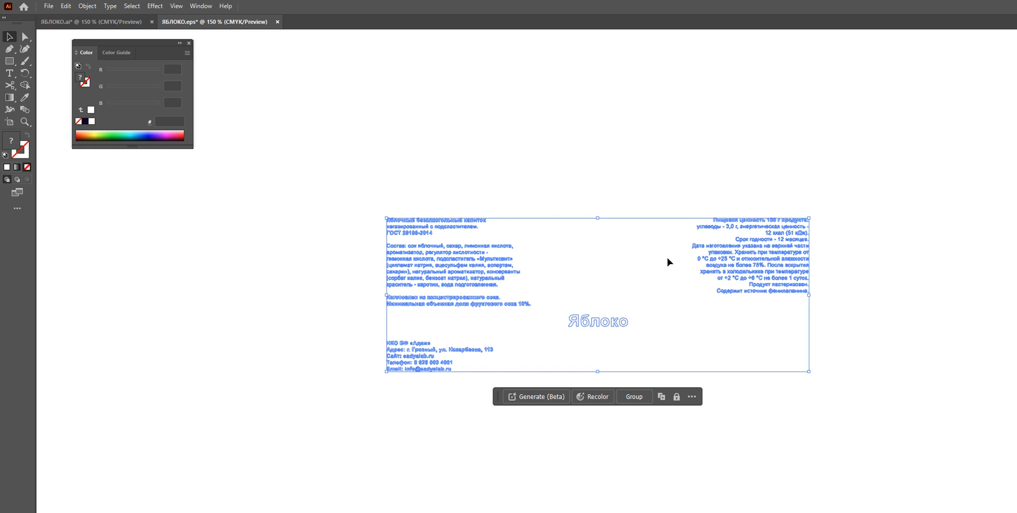
{"action": "key", "text": "ctrl"}
Close ЯБЛОКО.eps without saving changes
{"action": "left_click", "coordinate": [119, 22]}
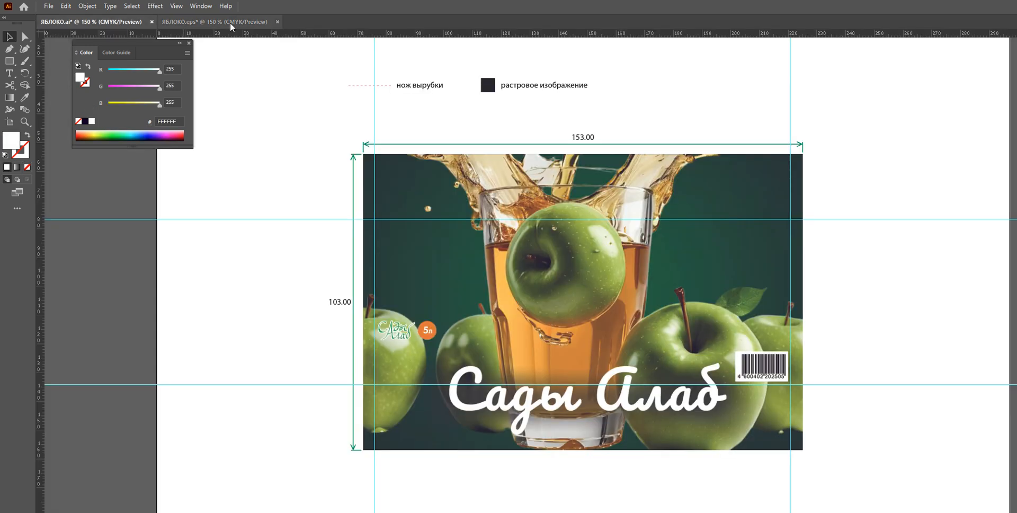
{"action": "left_click", "coordinate": [279, 22]}
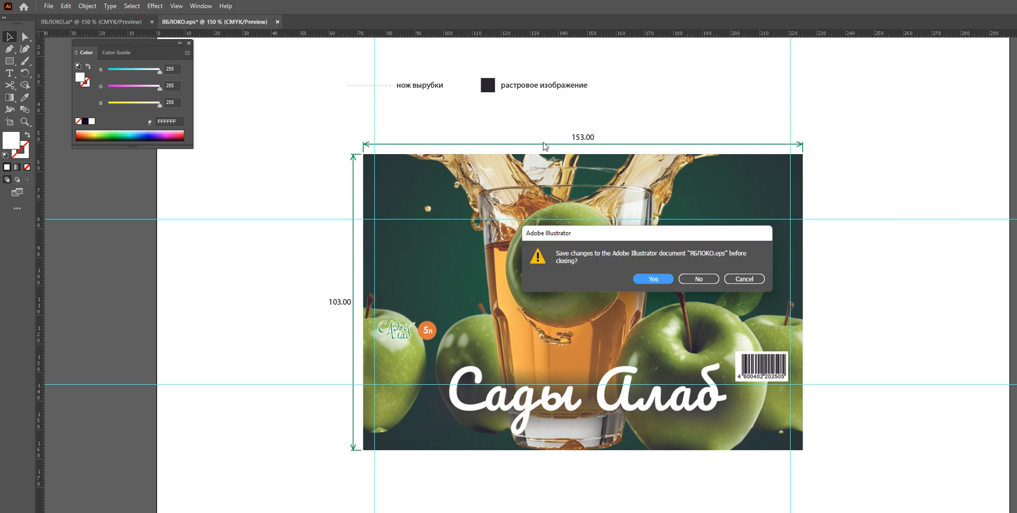
{"action": "left_click", "coordinate": [707, 280]}
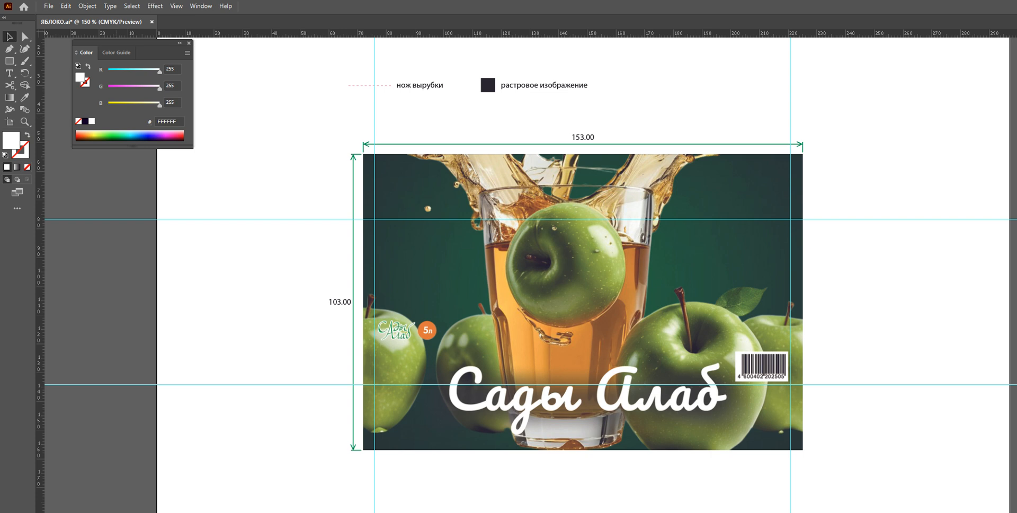
Reopen ЯБЛОКО.eps by dragging it from the ESP folder into Illustrator
{"action": "key", "text": "alt+Tab"}
{"action": "left_click", "coordinate": [812, 173]}
{"action": "left_click_drag", "start_coordinate": [772, 271], "coordinate": [298, 24]}
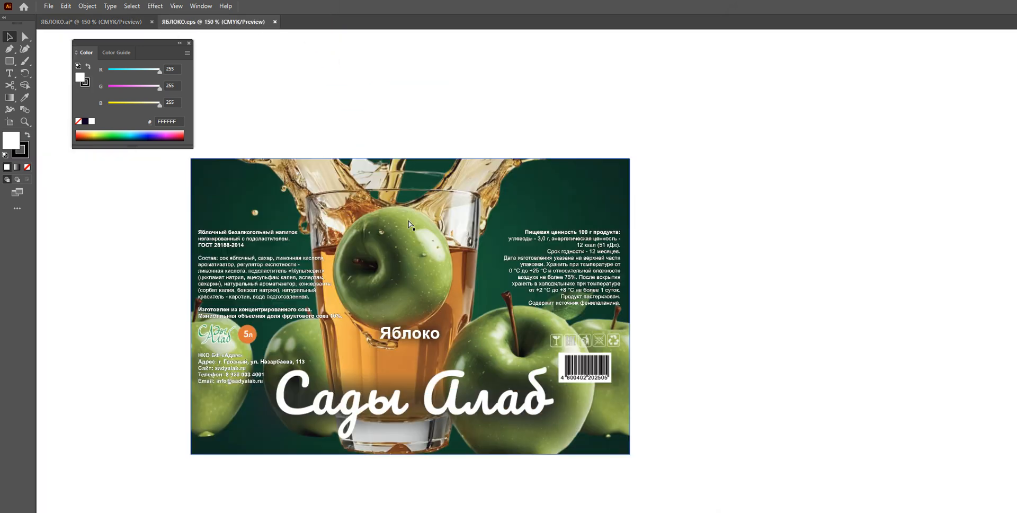
Select the reopened label artwork and ungroup it
{"action": "left_click", "coordinate": [686, 179]}
{"action": "left_click", "coordinate": [559, 194]}
{"action": "right_click", "coordinate": [475, 186]}
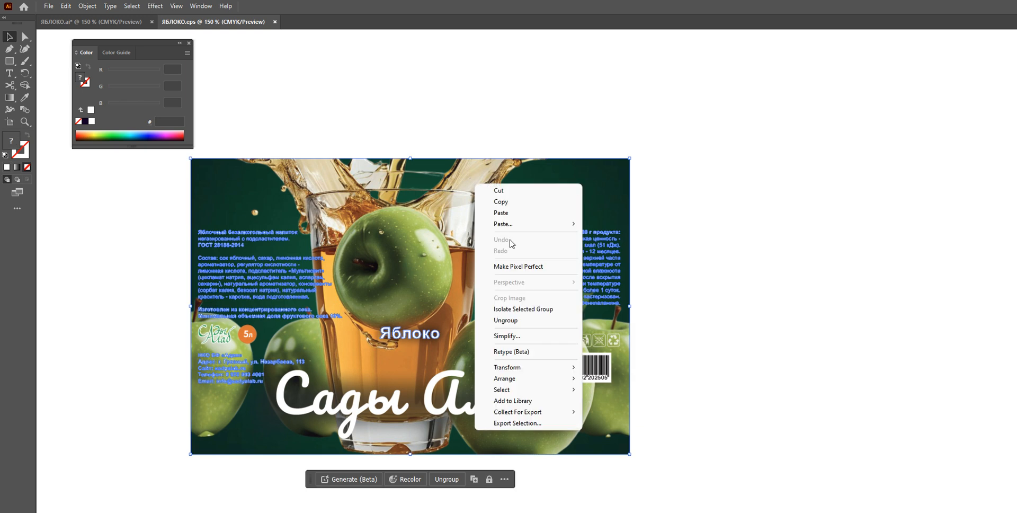
{"action": "left_click", "coordinate": [527, 321]}
Delete the apple background image from ЯБЛОКО.eps and select all of the remaining label text
{"action": "left_click", "coordinate": [590, 188]}
{"action": "left_click", "coordinate": [590, 188]}
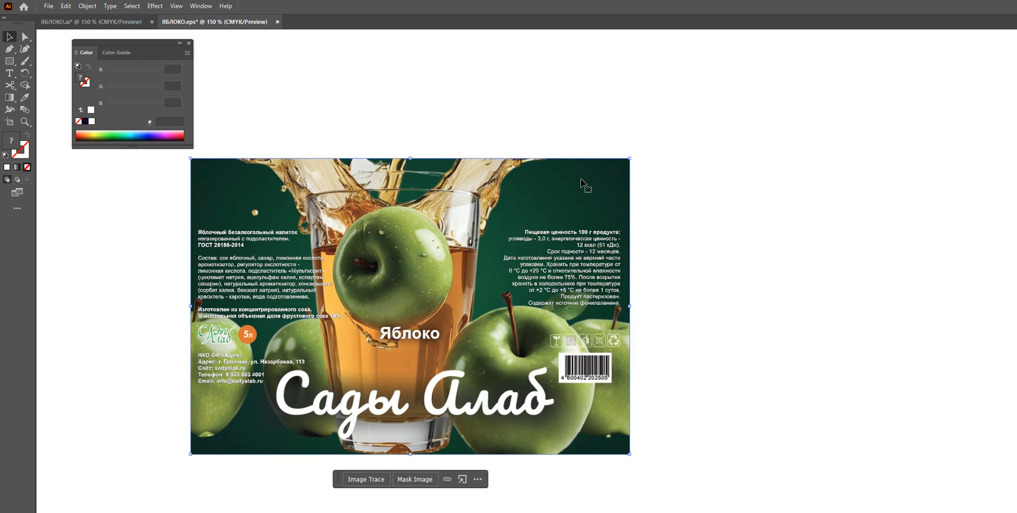
{"action": "key", "text": "Delete"}
{"action": "key", "text": "ctrl+a"}
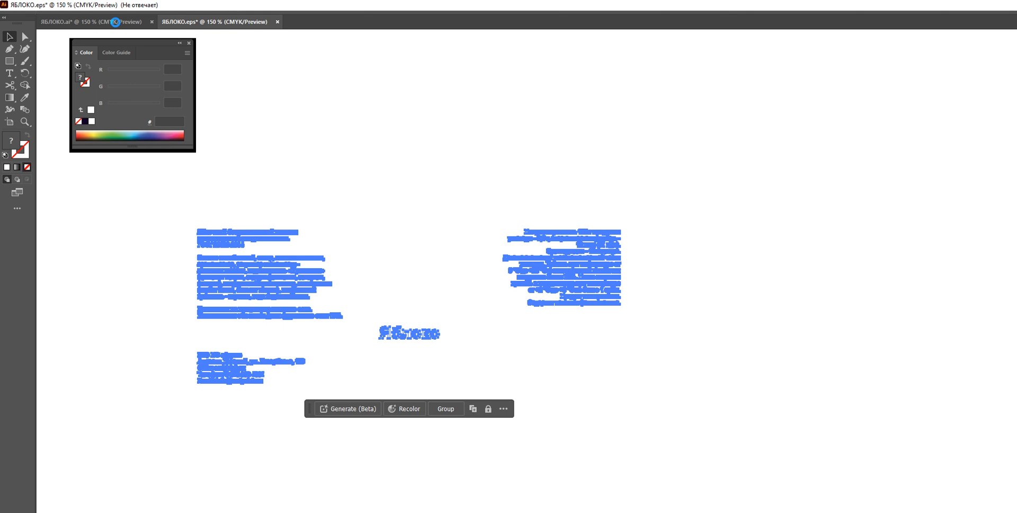
Switch to ЯБЛОКО.ai and move the pasted label text onto the label artwork
{"action": "left_click", "coordinate": [114, 22]}
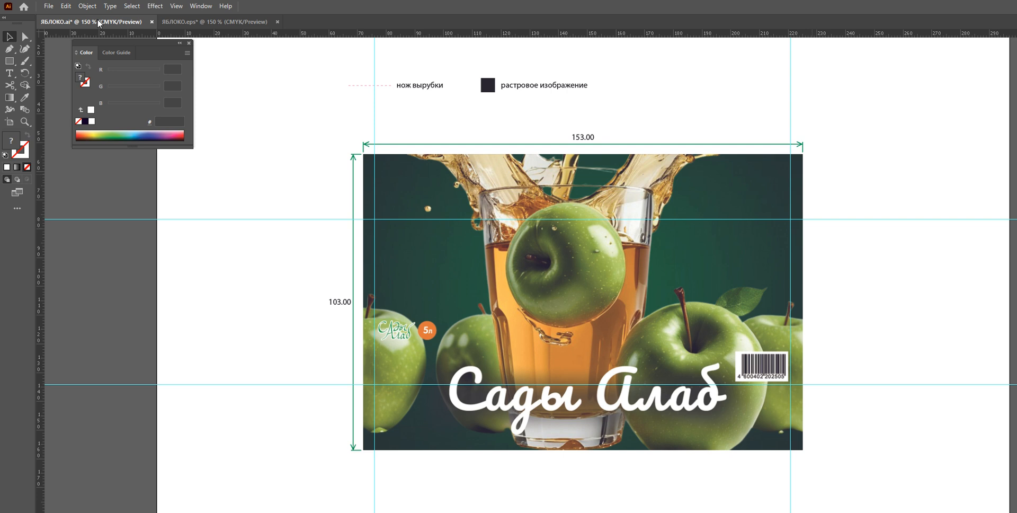
{"action": "left_click", "coordinate": [602, 299]}
{"action": "scroll", "coordinate": [326, 201], "scroll_direction": "up", "scroll_amount": 3}
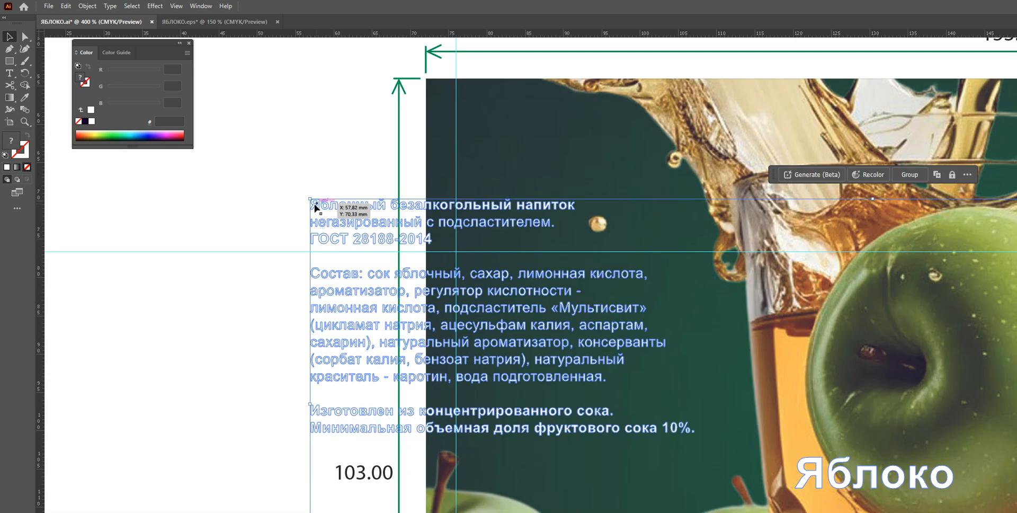
{"action": "left_click_drag", "start_coordinate": [315, 208], "coordinate": [422, 214]}
Align the pasted text's top-left corner precisely with the guide intersection at the label's upper left
{"action": "scroll", "coordinate": [466, 264], "scroll_direction": "up", "scroll_amount": 4}
{"action": "scroll", "coordinate": [465, 264], "scroll_direction": "up", "scroll_amount": 1}
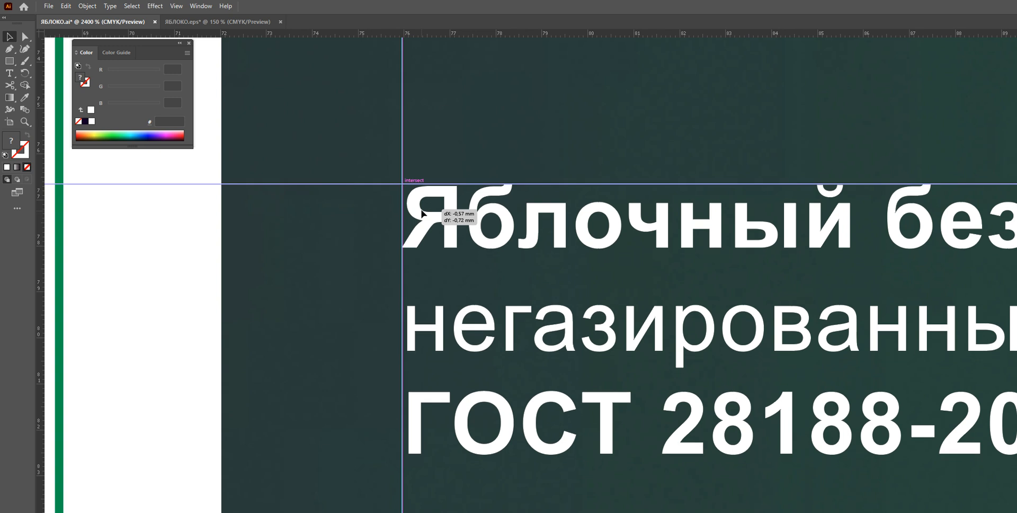
{"action": "scroll", "coordinate": [390, 173], "scroll_direction": "up", "scroll_amount": 5}
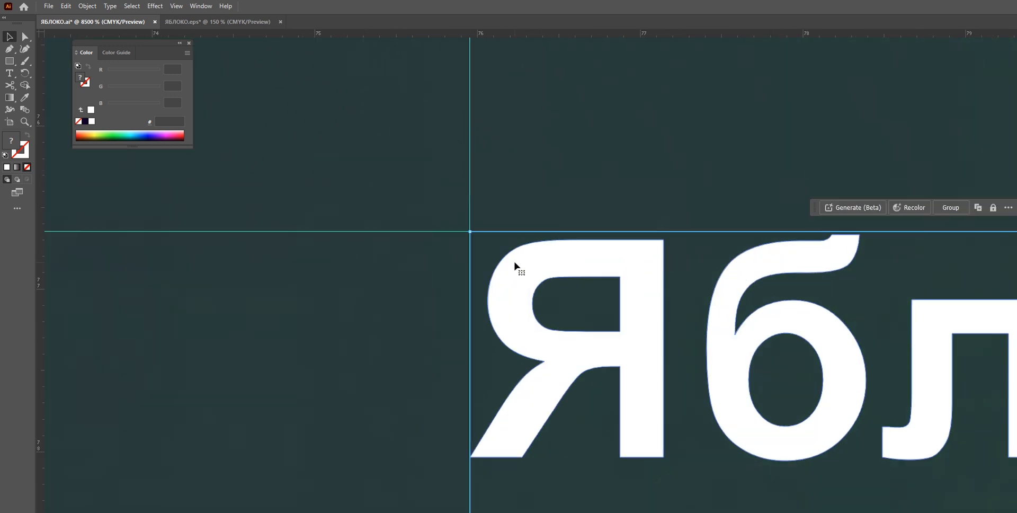
{"action": "left_click_drag", "start_coordinate": [515, 266], "coordinate": [514, 264]}
{"action": "scroll", "coordinate": [636, 312], "scroll_direction": "down", "scroll_amount": 6}
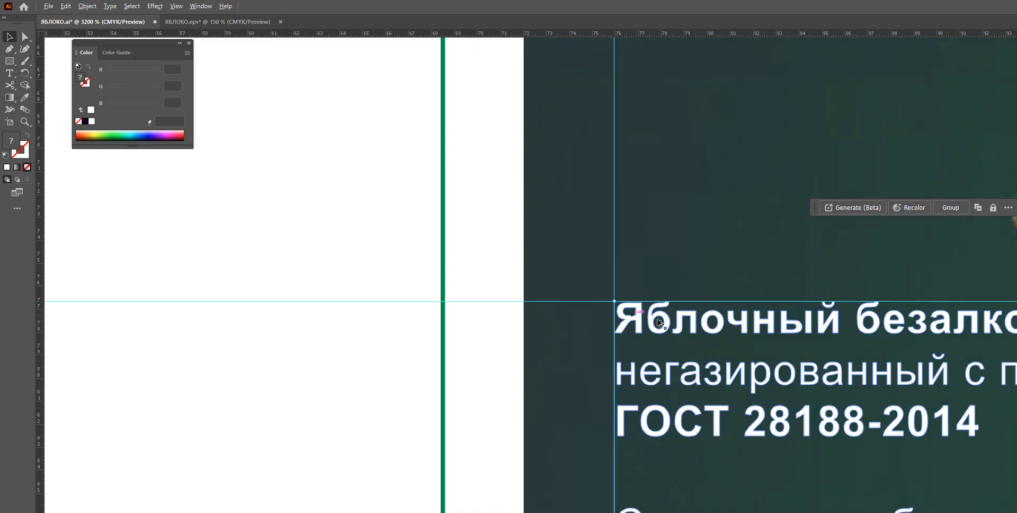
{"action": "scroll", "coordinate": [856, 405], "scroll_direction": "down", "scroll_amount": 5}
{"action": "left_click_drag", "start_coordinate": [788, 249], "coordinate": [484, 86]}
Select the contact information block under the logo and move it down to the lower horizontal guide
{"action": "scroll", "coordinate": [616, 387], "scroll_direction": "up", "scroll_amount": 2}
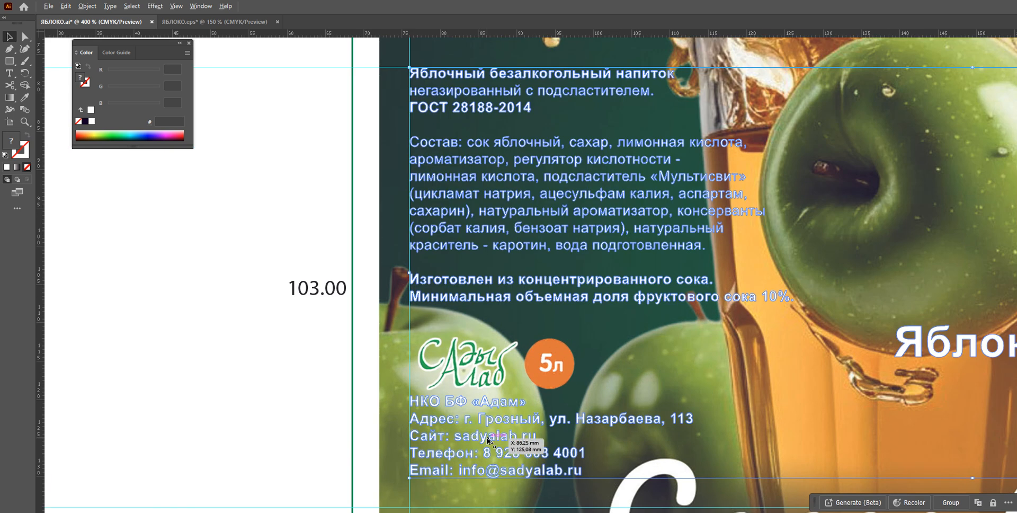
{"action": "scroll", "coordinate": [488, 436], "scroll_direction": "down", "scroll_amount": 3}
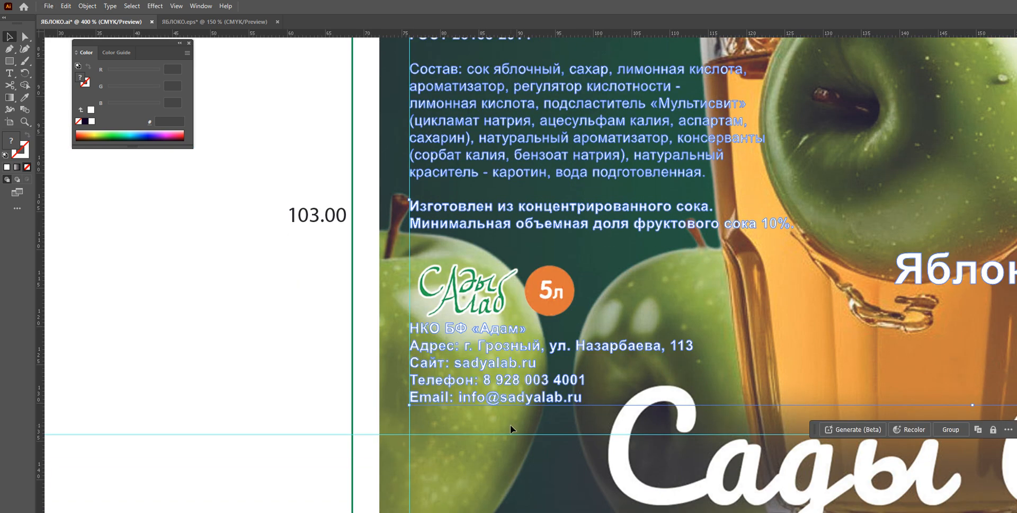
{"action": "scroll", "coordinate": [510, 425], "scroll_direction": "up", "scroll_amount": 3}
{"action": "scroll", "coordinate": [440, 410], "scroll_direction": "down", "scroll_amount": 1}
{"action": "left_click", "coordinate": [161, 259]}
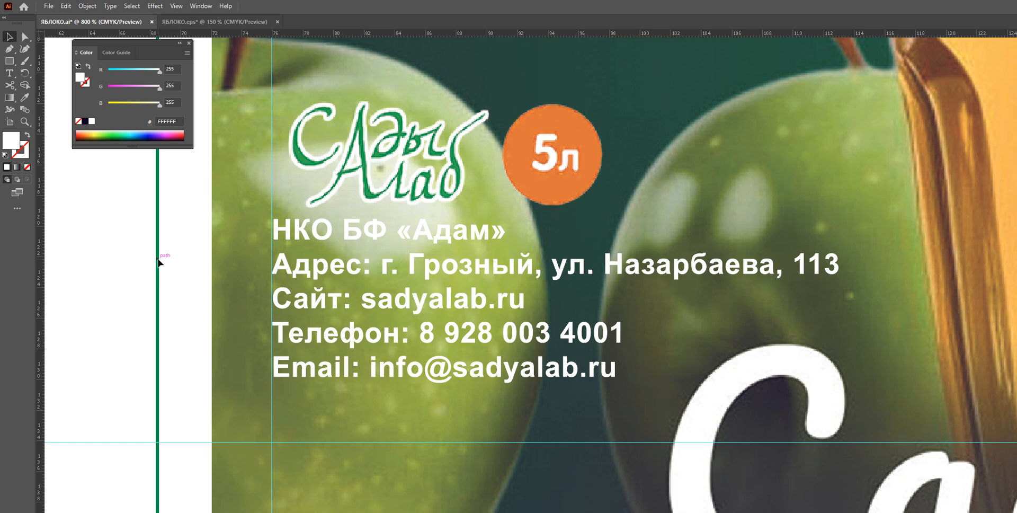
{"action": "left_click_drag", "start_coordinate": [185, 201], "coordinate": [899, 417]}
{"action": "scroll", "coordinate": [310, 373], "scroll_direction": "down", "scroll_amount": 4}
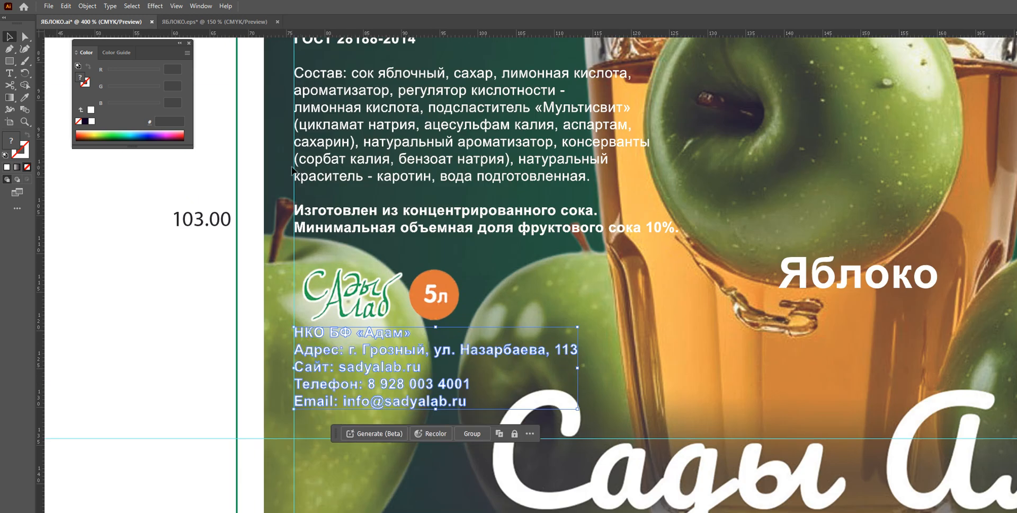
{"action": "scroll", "coordinate": [285, 431], "scroll_direction": "up", "scroll_amount": 2}
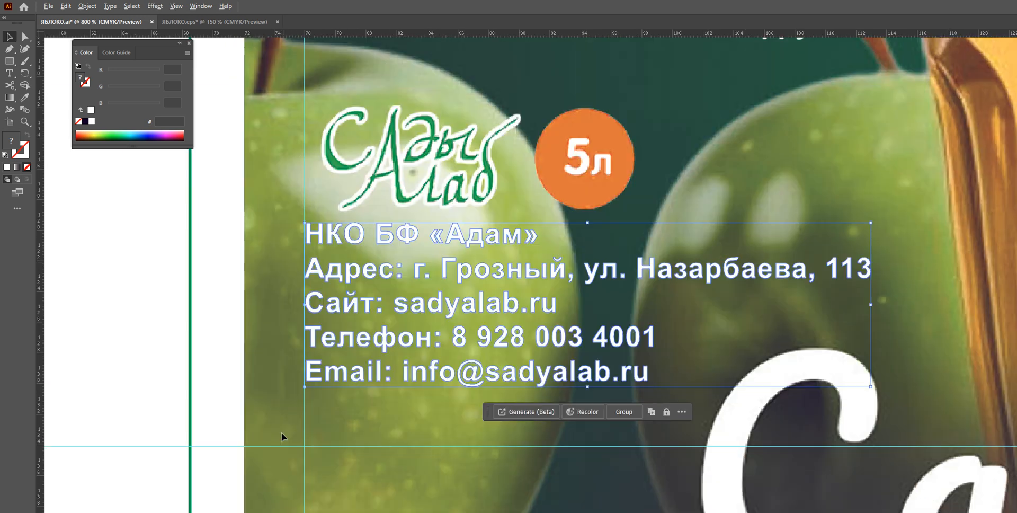
{"action": "scroll", "coordinate": [305, 386], "scroll_direction": "down", "scroll_amount": 2}
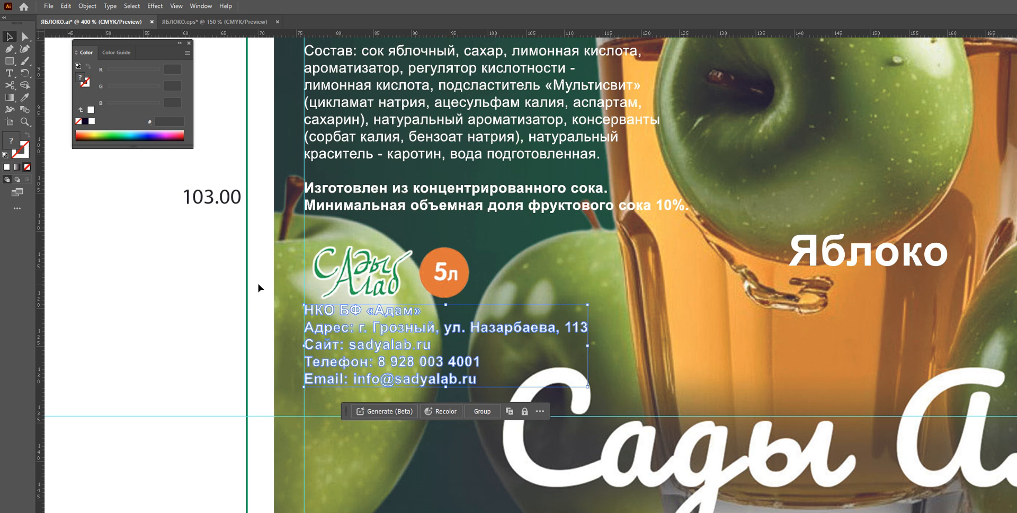
{"action": "scroll", "coordinate": [552, 300], "scroll_direction": "down", "scroll_amount": 5}
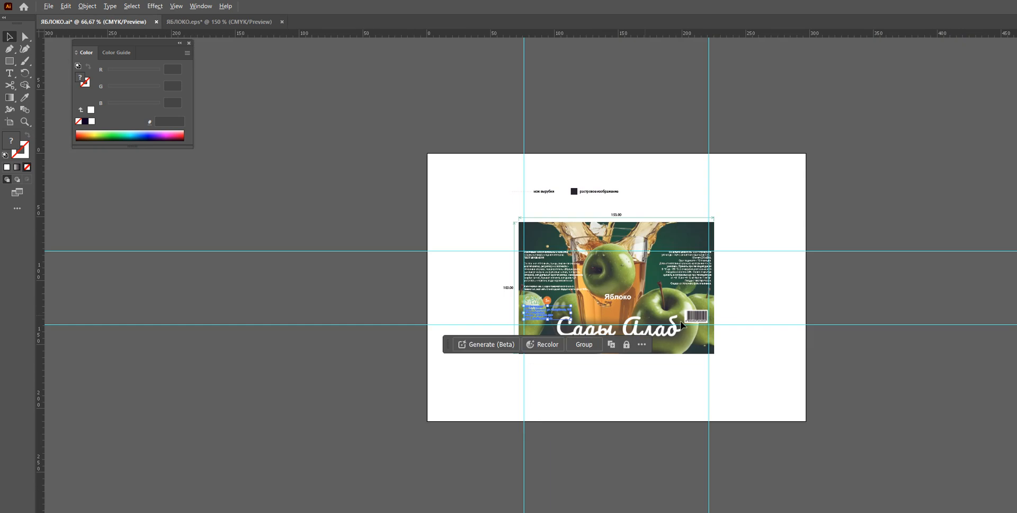
{"action": "scroll", "coordinate": [535, 303], "scroll_direction": "up", "scroll_amount": 4}
{"action": "scroll", "coordinate": [544, 320], "scroll_direction": "up", "scroll_amount": 2}
{"action": "scroll", "coordinate": [570, 386], "scroll_direction": "up", "scroll_amount": 3}
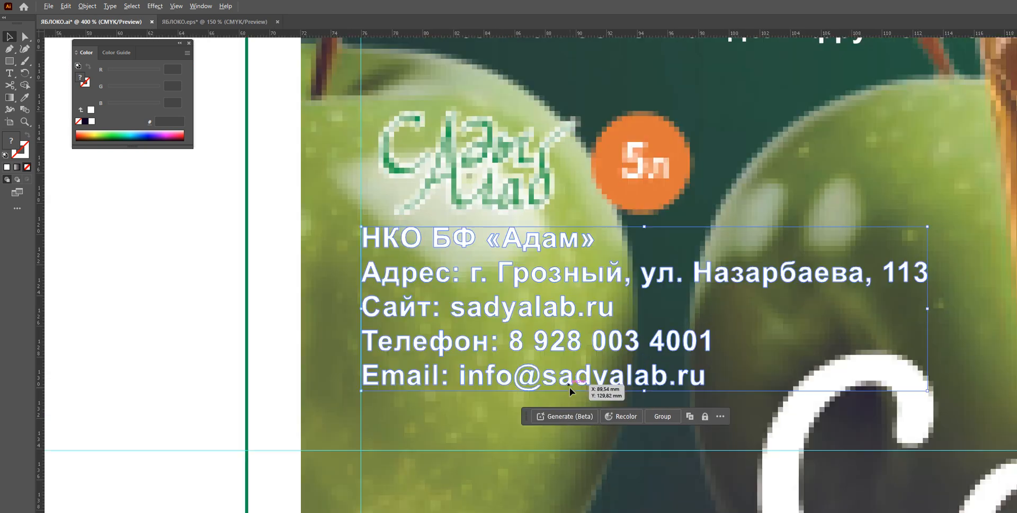
{"action": "scroll", "coordinate": [518, 384], "scroll_direction": "down", "scroll_amount": 2}
{"action": "scroll", "coordinate": [518, 384], "scroll_direction": "up", "scroll_amount": 1}
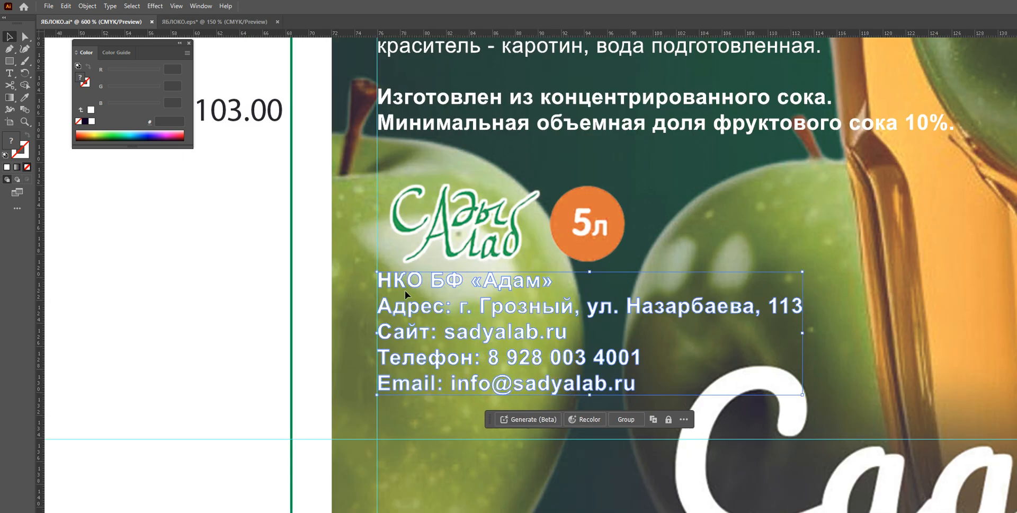
{"action": "scroll", "coordinate": [508, 406], "scroll_direction": "up", "scroll_amount": 2}
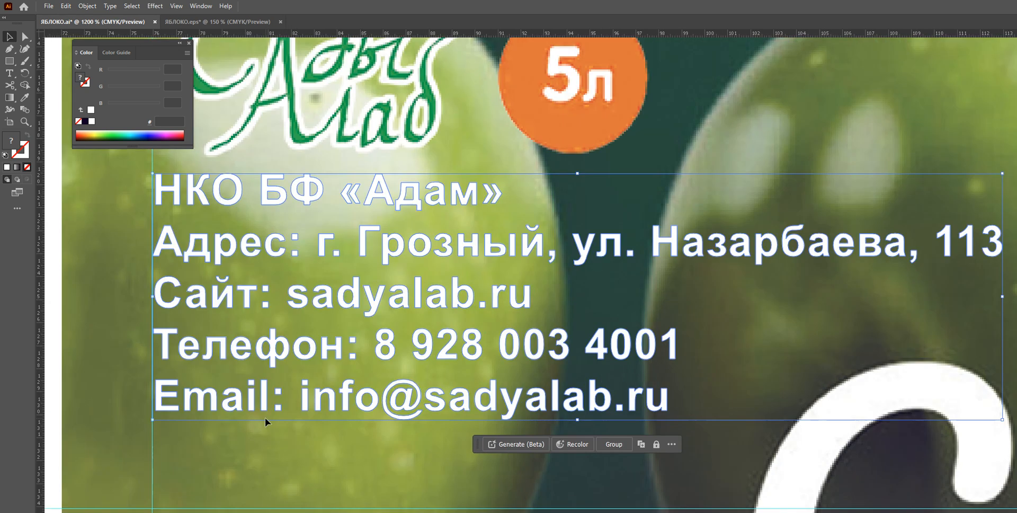
{"action": "scroll", "coordinate": [266, 417], "scroll_direction": "down", "scroll_amount": 2}
{"action": "scroll", "coordinate": [227, 429], "scroll_direction": "up", "scroll_amount": 3}
{"action": "left_click_drag", "start_coordinate": [225, 342], "coordinate": [224, 455]}
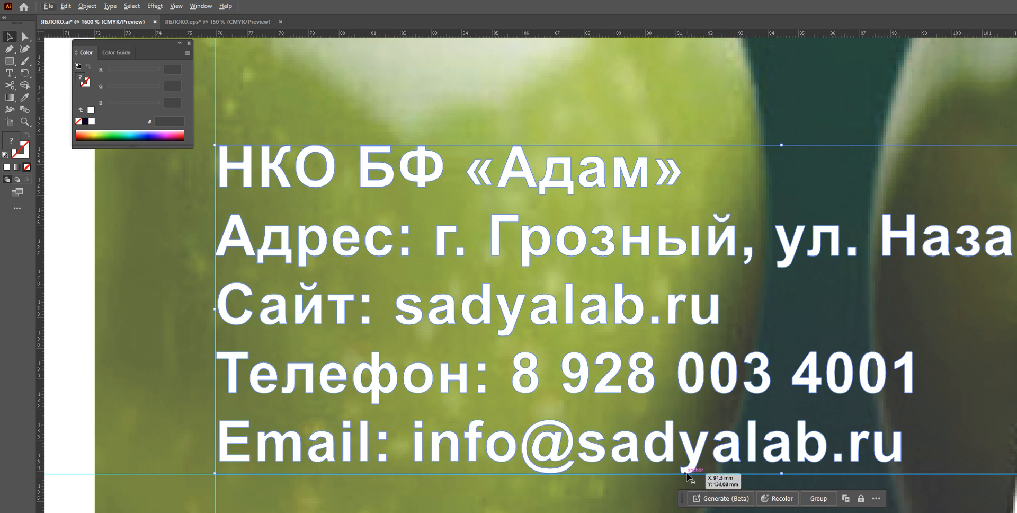
Fine-tune the contact block's position so its baseline sits on the lower guide
{"action": "scroll", "coordinate": [690, 473], "scroll_direction": "up", "scroll_amount": 5}
{"action": "scroll", "coordinate": [704, 469], "scroll_direction": "down", "scroll_amount": 4}
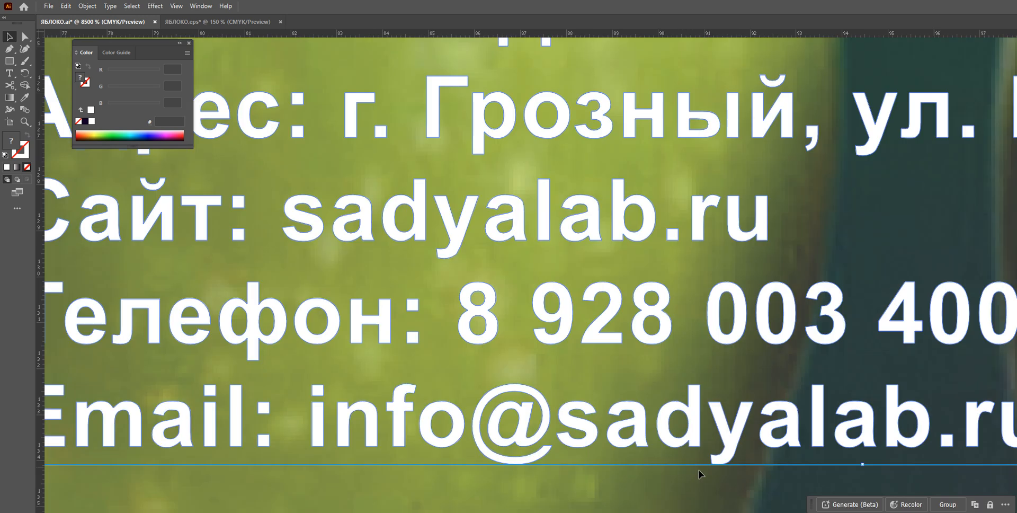
{"action": "scroll", "coordinate": [310, 441], "scroll_direction": "down", "scroll_amount": 1}
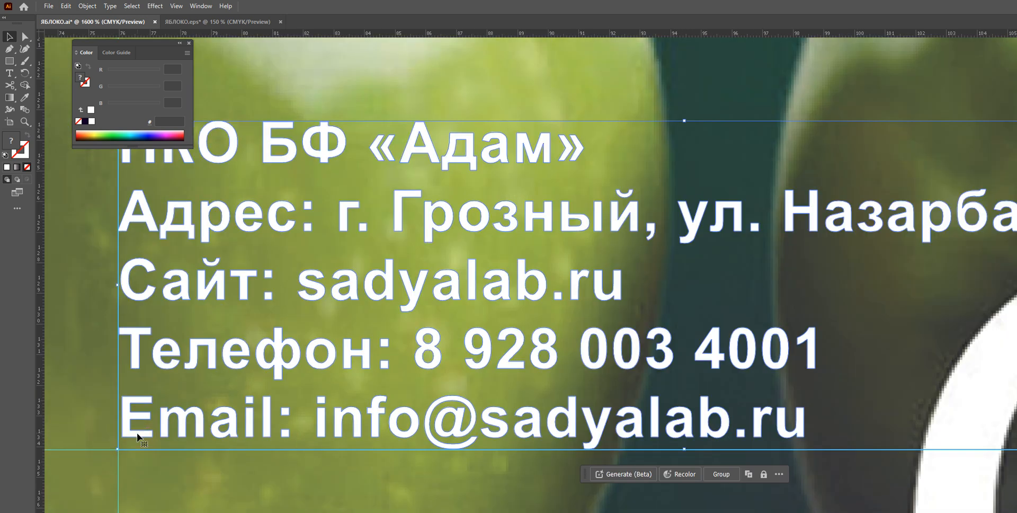
{"action": "left_click_drag", "start_coordinate": [137, 437], "coordinate": [140, 438]}
Select the nutrition information text block and move it up to the top guide against the right guide
{"action": "scroll", "coordinate": [596, 295], "scroll_direction": "down", "scroll_amount": 4}
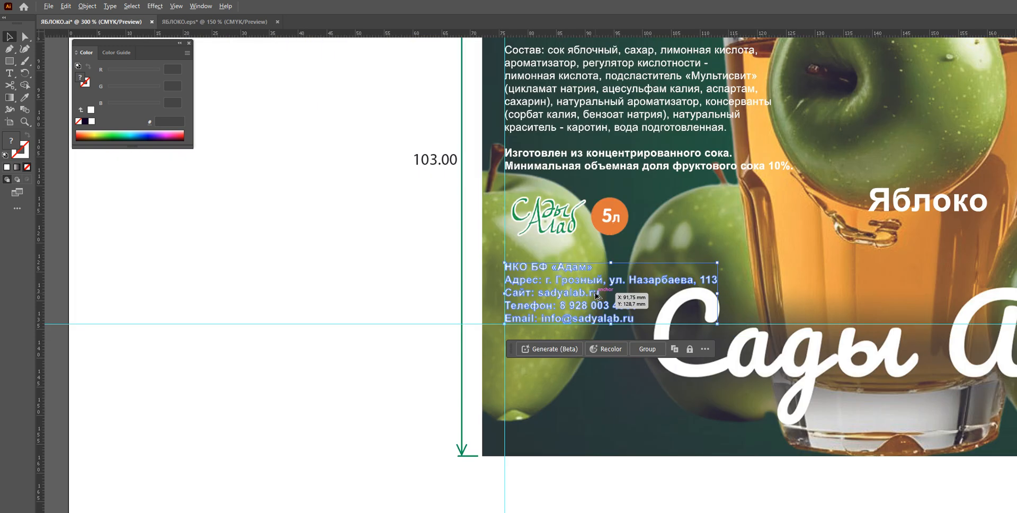
{"action": "scroll", "coordinate": [856, 252], "scroll_direction": "down", "scroll_amount": 3}
{"action": "left_click_drag", "start_coordinate": [929, 172], "coordinate": [670, 200]}
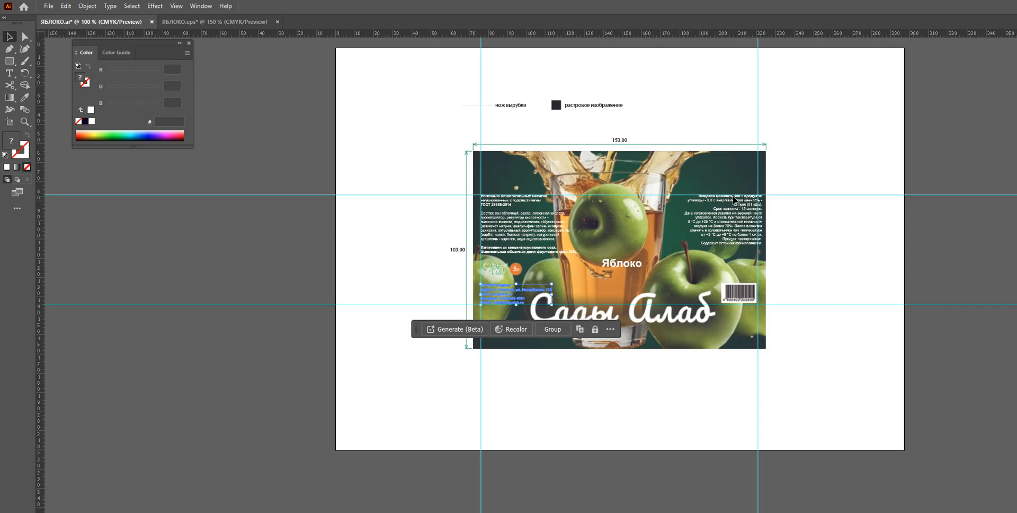
{"action": "scroll", "coordinate": [670, 199], "scroll_direction": "up", "scroll_amount": 5}
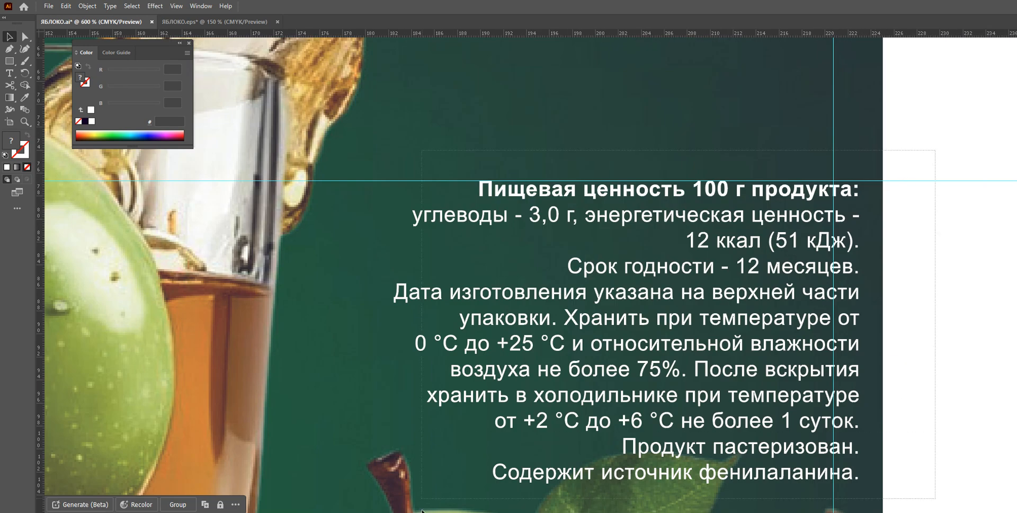
{"action": "scroll", "coordinate": [456, 437], "scroll_direction": "down", "scroll_amount": 2}
{"action": "left_click", "coordinate": [382, 417]}
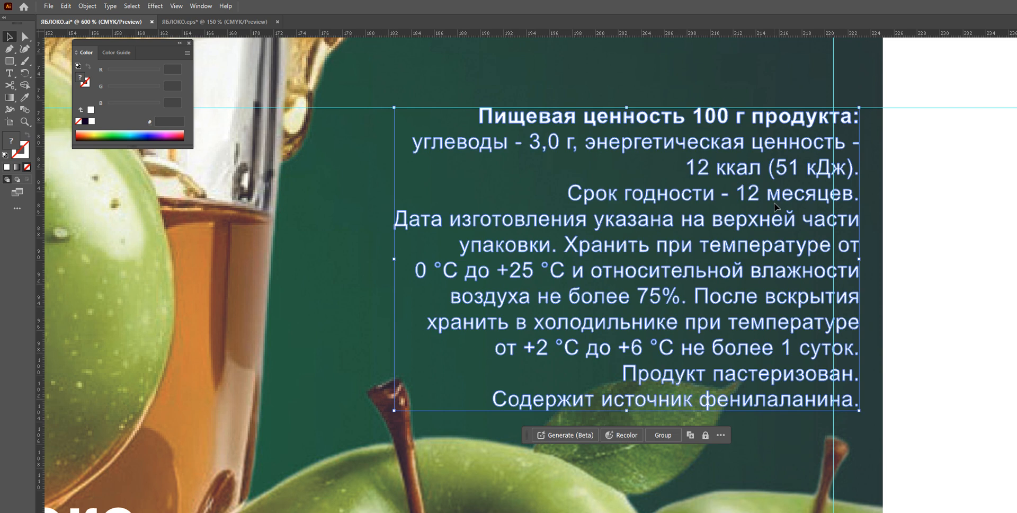
{"action": "scroll", "coordinate": [794, 158], "scroll_direction": "up", "scroll_amount": 1}
{"action": "scroll", "coordinate": [794, 158], "scroll_direction": "up", "scroll_amount": 2}
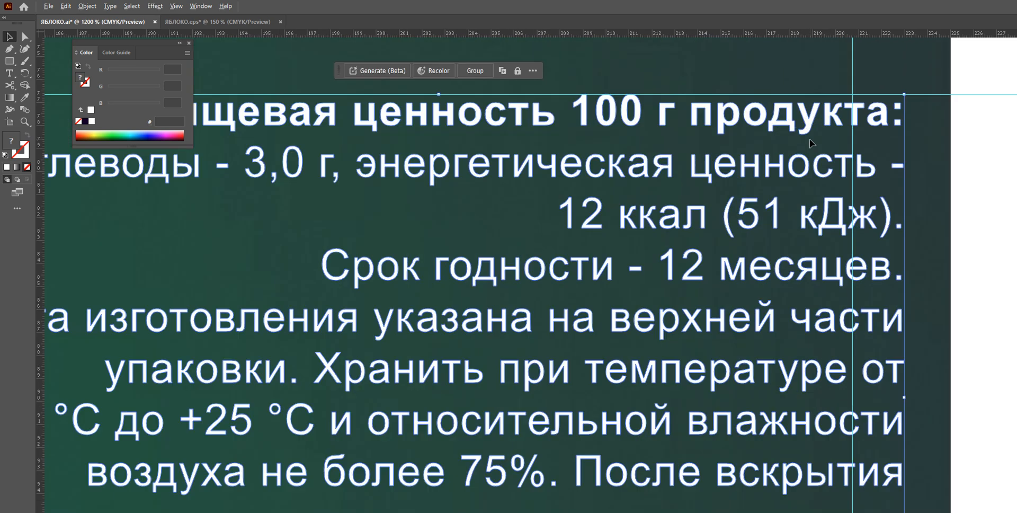
{"action": "left_click_drag", "start_coordinate": [806, 115], "coordinate": [769, 138]}
Inspect the nutrition text block's edges against the right and top guides at high zoom
{"action": "scroll", "coordinate": [857, 103], "scroll_direction": "up", "scroll_amount": 3}
{"action": "scroll", "coordinate": [803, 221], "scroll_direction": "down", "scroll_amount": 10}
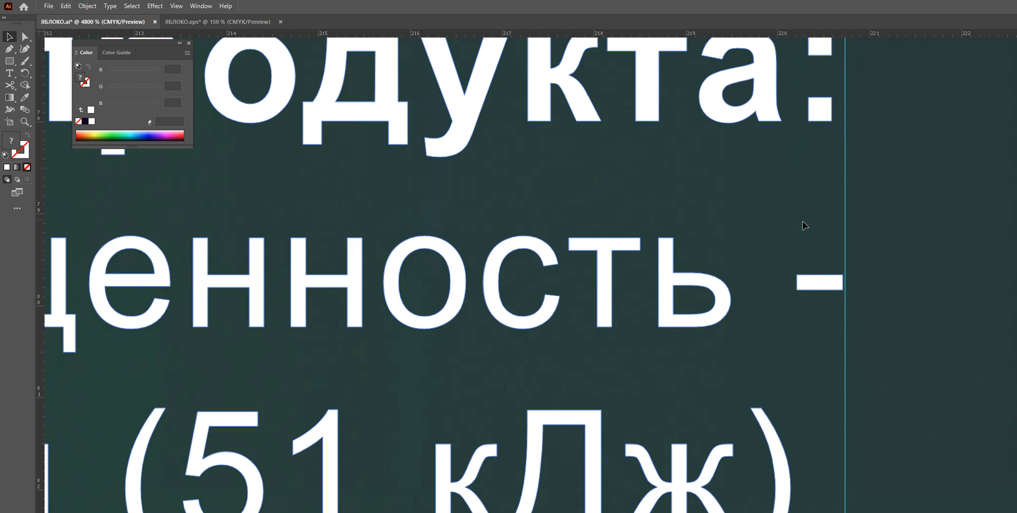
{"action": "scroll", "coordinate": [837, 291], "scroll_direction": "down", "scroll_amount": 10}
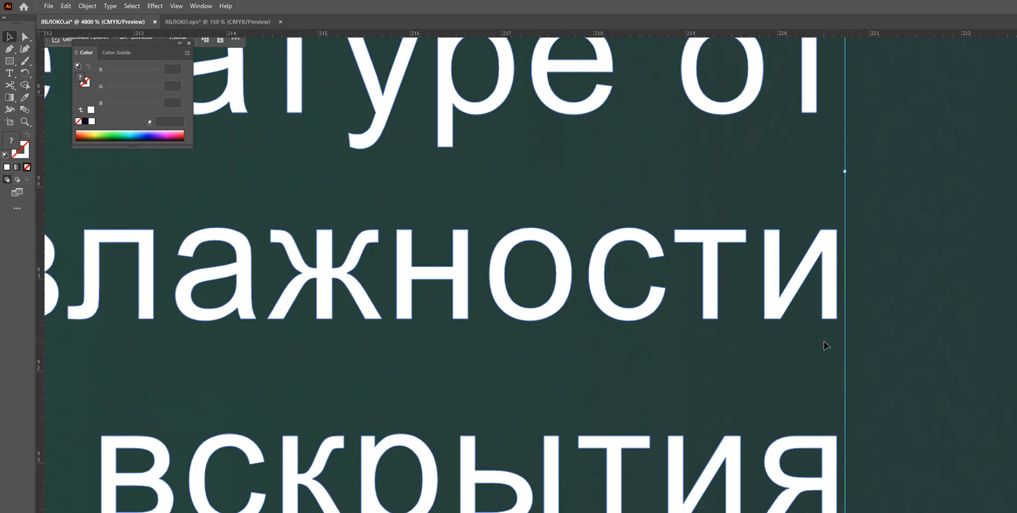
{"action": "scroll", "coordinate": [826, 342], "scroll_direction": "down", "scroll_amount": 5}
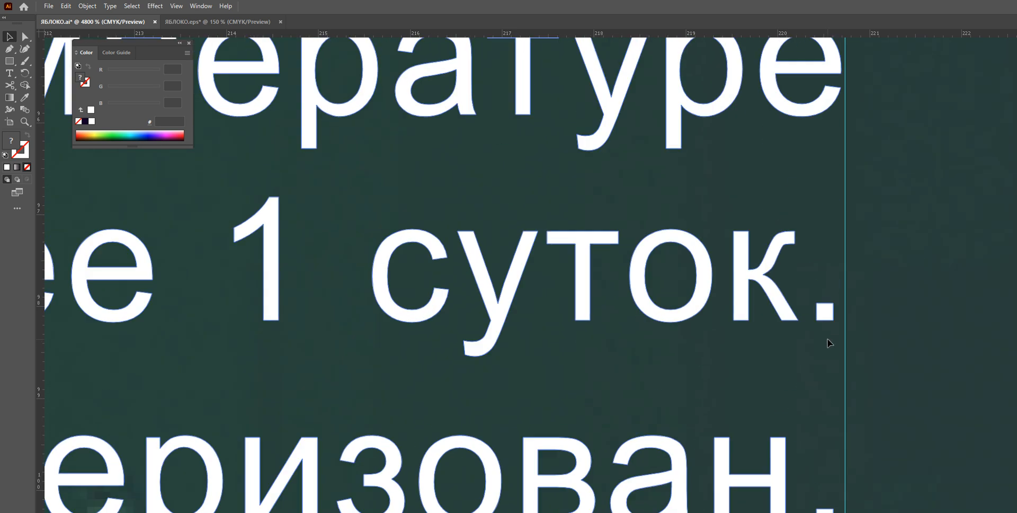
{"action": "scroll", "coordinate": [824, 349], "scroll_direction": "up", "scroll_amount": 5}
{"action": "scroll", "coordinate": [800, 341], "scroll_direction": "up", "scroll_amount": 10}
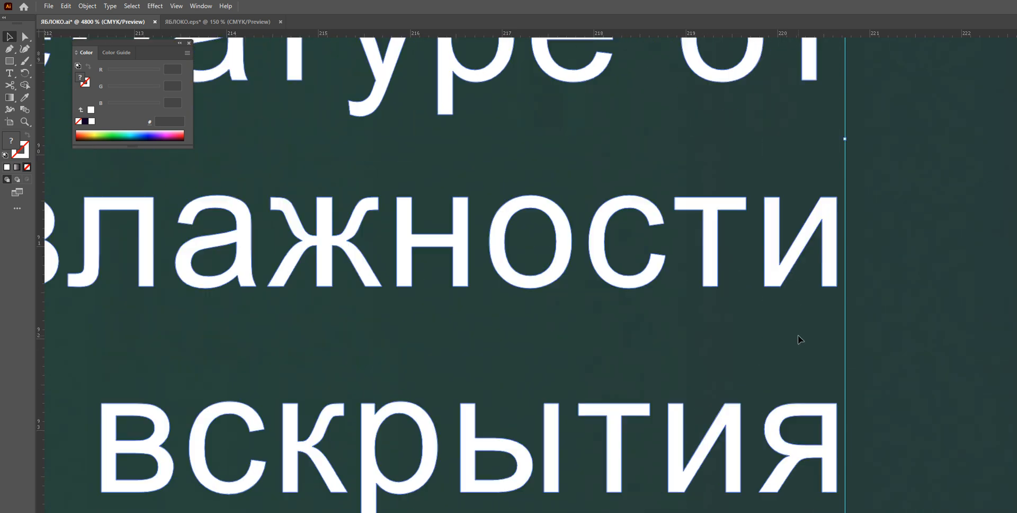
{"action": "scroll", "coordinate": [776, 367], "scroll_direction": "down", "scroll_amount": 2}
{"action": "scroll", "coordinate": [790, 371], "scroll_direction": "down", "scroll_amount": 1}
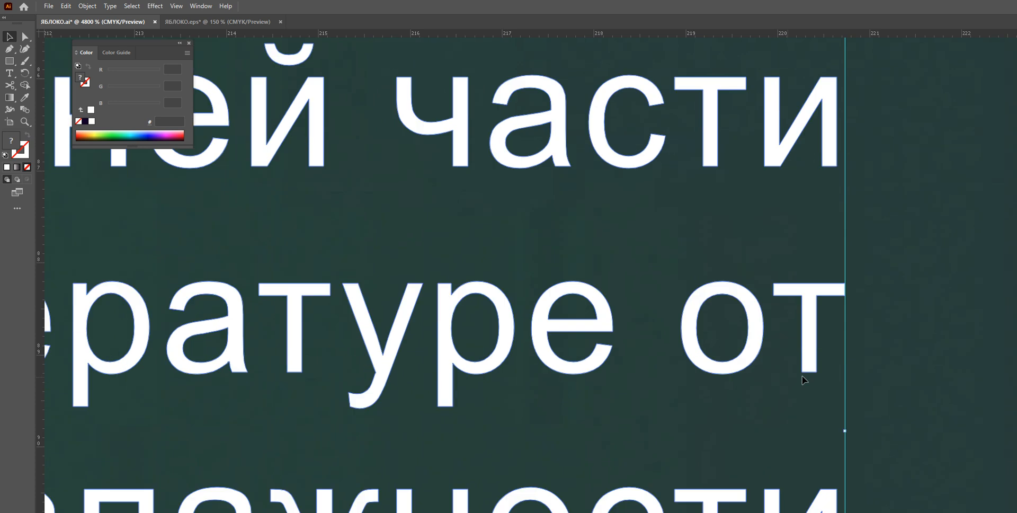
{"action": "scroll", "coordinate": [846, 307], "scroll_direction": "up", "scroll_amount": 5}
{"action": "scroll", "coordinate": [847, 212], "scroll_direction": "down", "scroll_amount": 14}
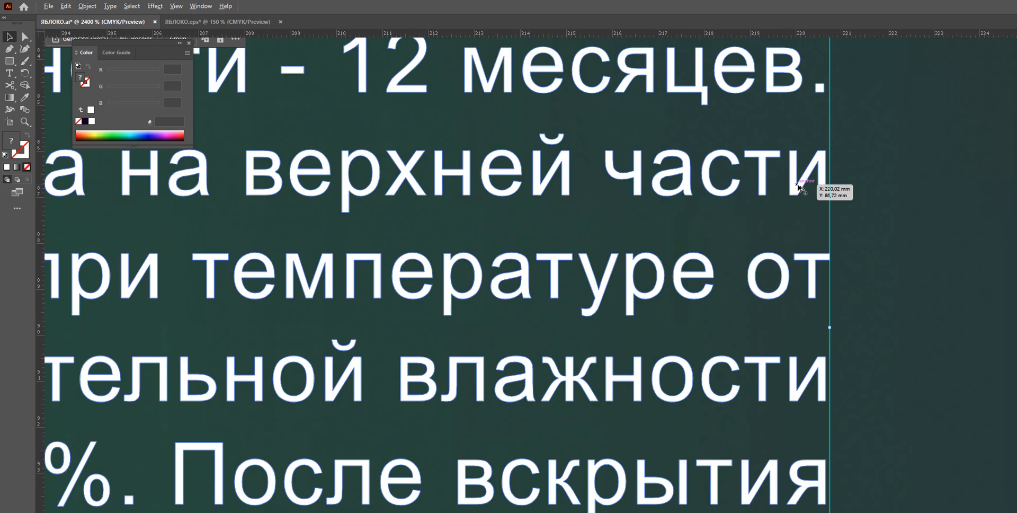
{"action": "scroll", "coordinate": [676, 125], "scroll_direction": "up", "scroll_amount": 2}
{"action": "scroll", "coordinate": [630, 155], "scroll_direction": "up", "scroll_amount": 10}
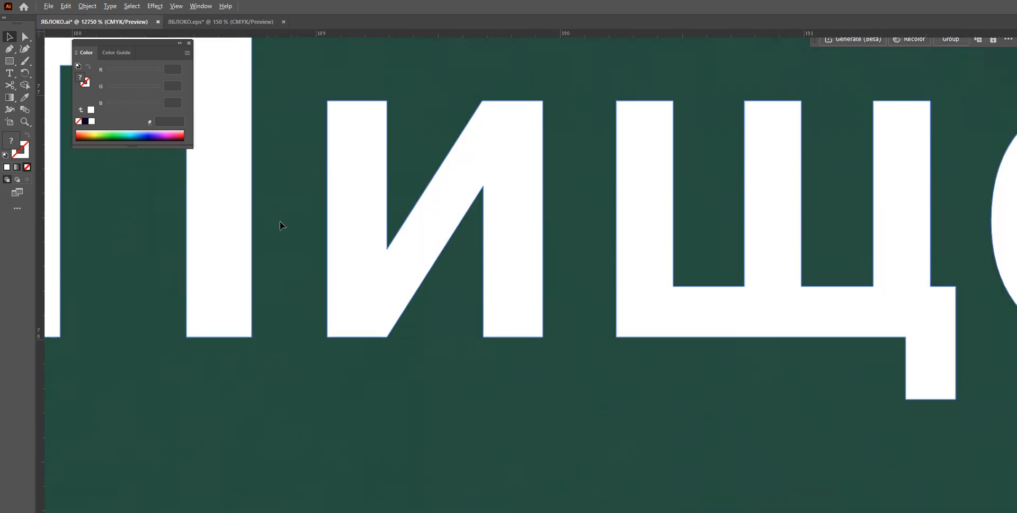
{"action": "scroll", "coordinate": [249, 164], "scroll_direction": "down", "scroll_amount": 5}
{"action": "scroll", "coordinate": [291, 198], "scroll_direction": "up", "scroll_amount": 10}
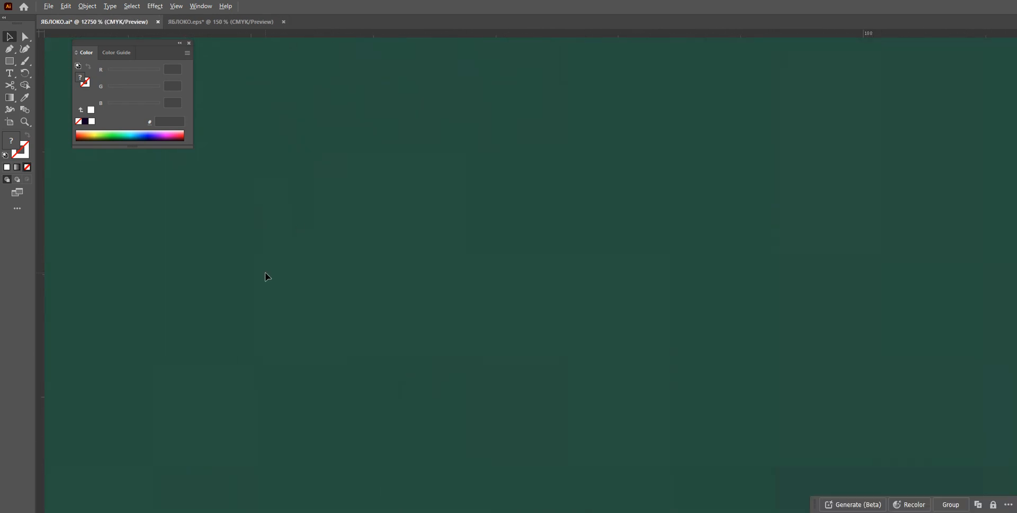
{"action": "scroll", "coordinate": [471, 334], "scroll_direction": "up", "scroll_amount": 4}
{"action": "scroll", "coordinate": [339, 330], "scroll_direction": "down", "scroll_amount": 2}
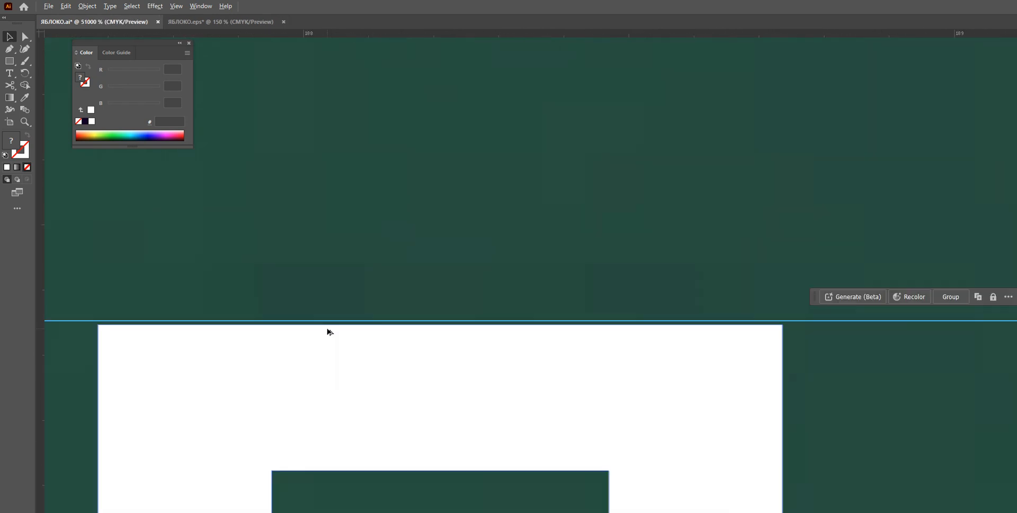
{"action": "scroll", "coordinate": [320, 345], "scroll_direction": "down", "scroll_amount": 8}
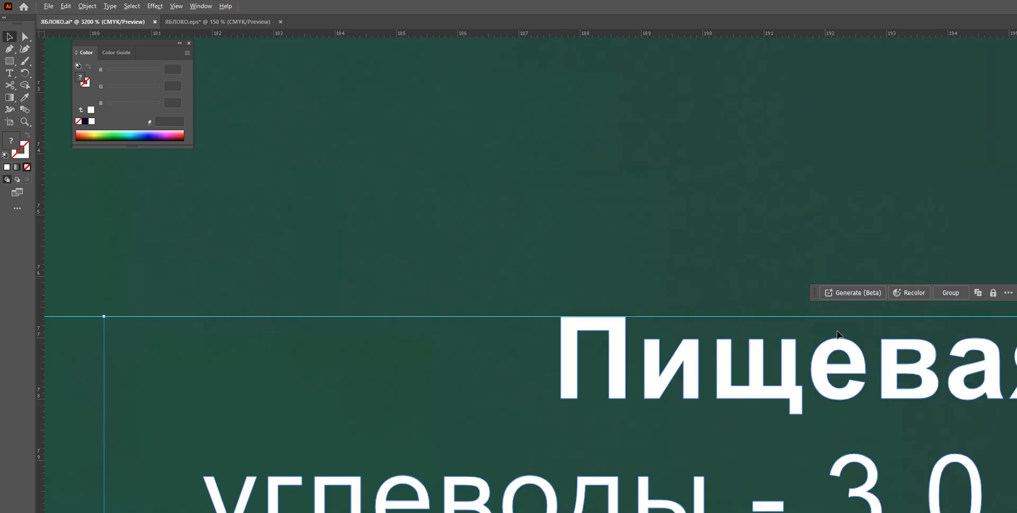
Check the nutrition block's top edge and corner against the top and right guides at extreme zoom, and review the whole label
{"action": "scroll", "coordinate": [924, 332], "scroll_direction": "up", "scroll_amount": 2}
{"action": "scroll", "coordinate": [953, 339], "scroll_direction": "down", "scroll_amount": 4}
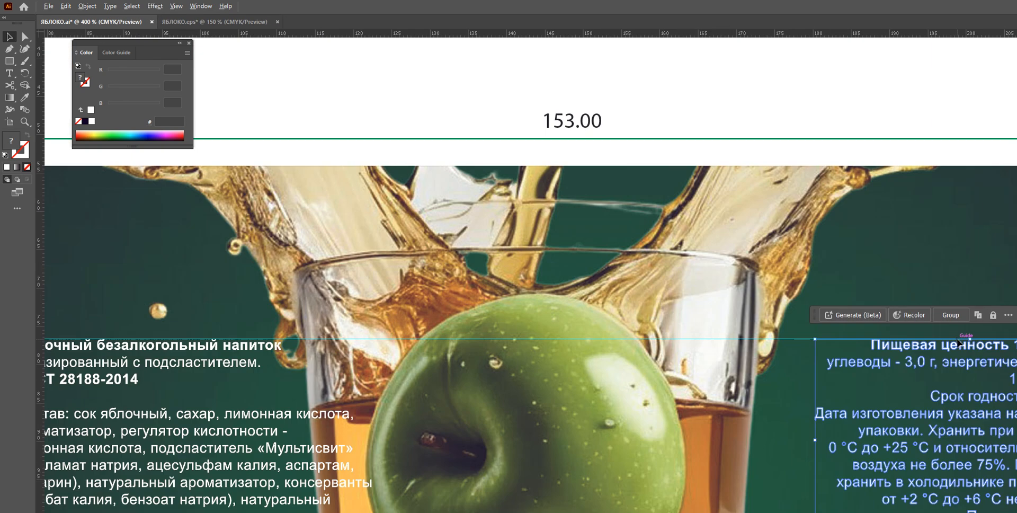
{"action": "left_click_drag", "start_coordinate": [860, 207], "coordinate": [445, 149]}
{"action": "scroll", "coordinate": [625, 307], "scroll_direction": "up", "scroll_amount": 3}
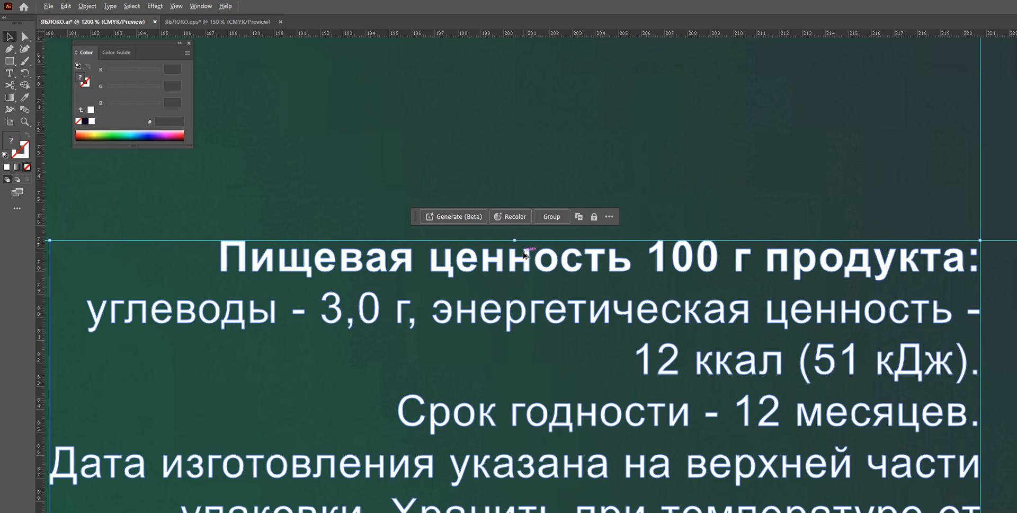
{"action": "scroll", "coordinate": [979, 243], "scroll_direction": "up", "scroll_amount": 10}
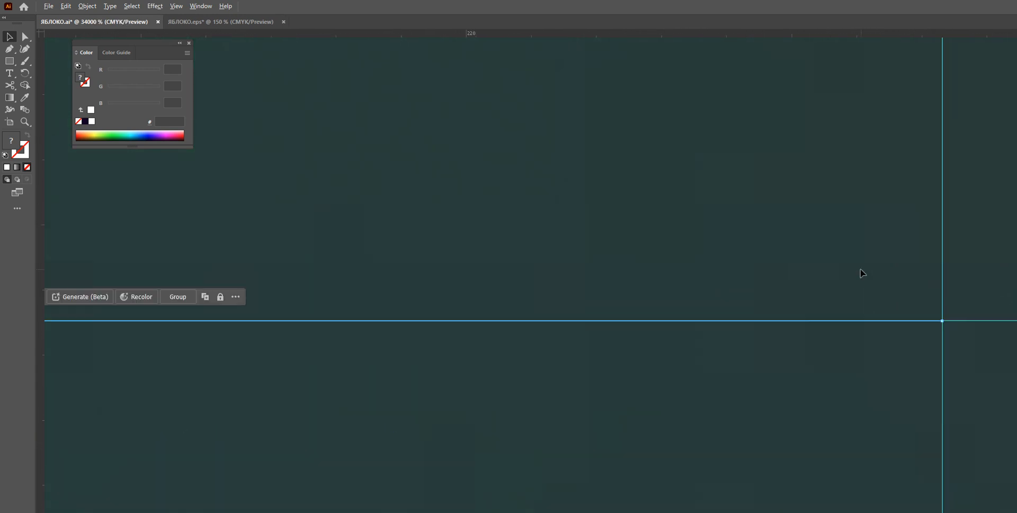
{"action": "scroll", "coordinate": [896, 320], "scroll_direction": "down", "scroll_amount": 6}
{"action": "scroll", "coordinate": [360, 376], "scroll_direction": "down", "scroll_amount": 3}
{"action": "scroll", "coordinate": [149, 361], "scroll_direction": "up", "scroll_amount": 2}
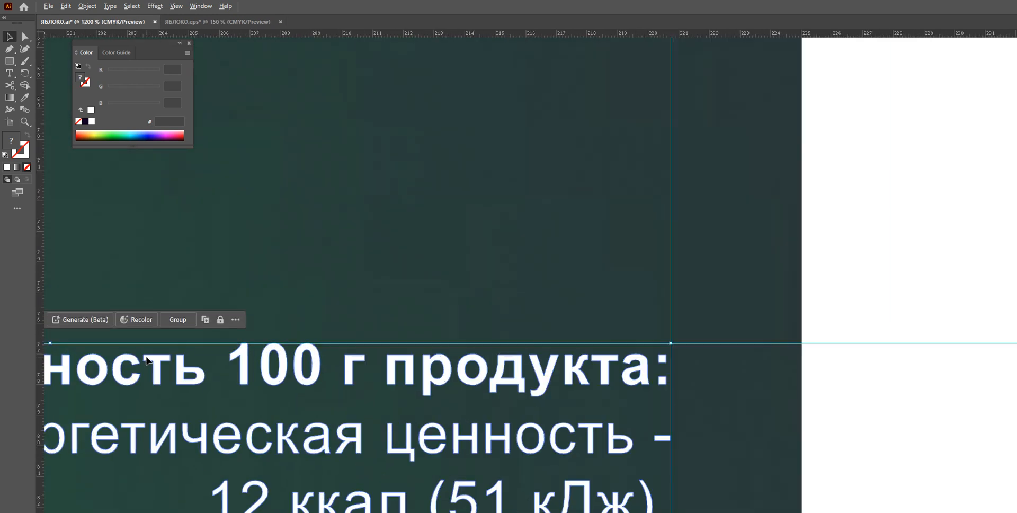
{"action": "left_click_drag", "start_coordinate": [303, 327], "coordinate": [879, 264]}
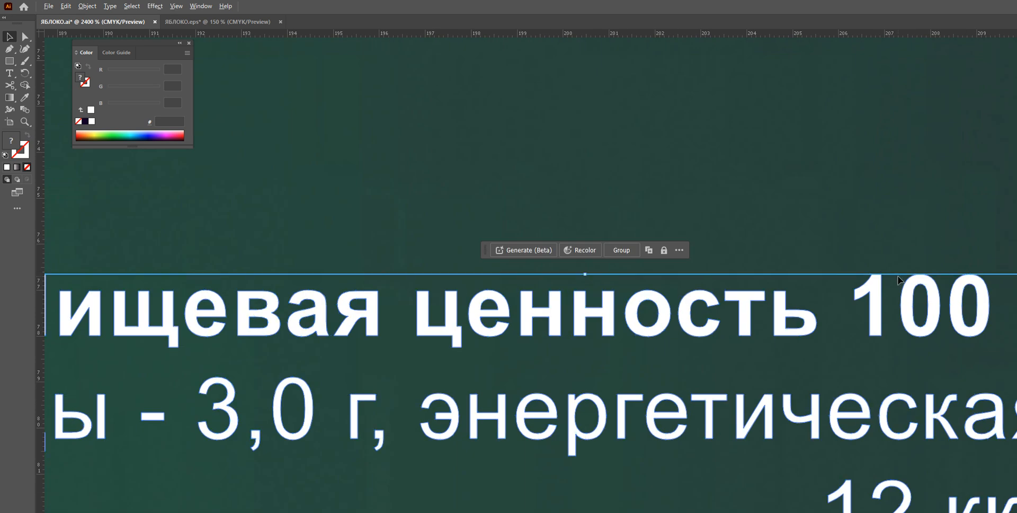
{"action": "scroll", "coordinate": [784, 301], "scroll_direction": "down", "scroll_amount": 2}
{"action": "scroll", "coordinate": [816, 303], "scroll_direction": "up", "scroll_amount": 10}
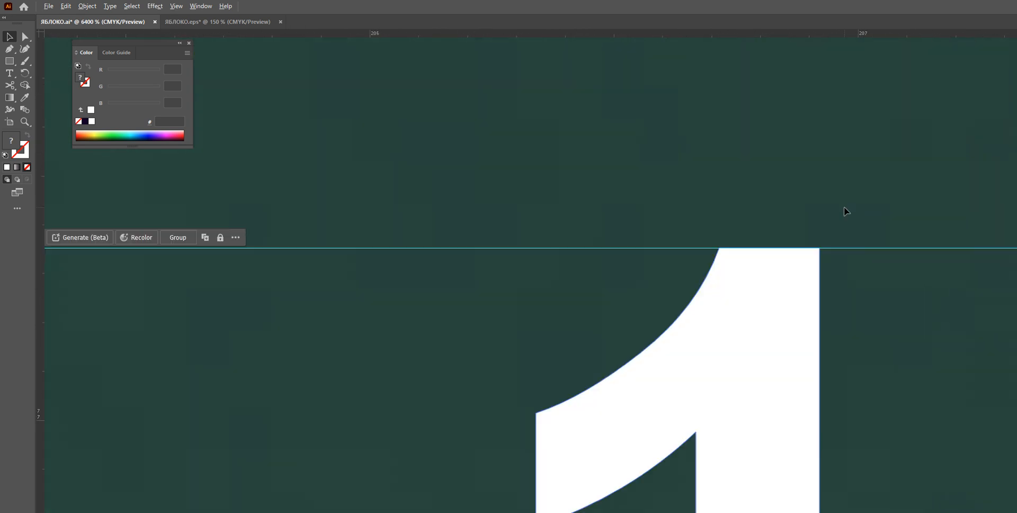
{"action": "scroll", "coordinate": [904, 326], "scroll_direction": "down", "scroll_amount": 6}
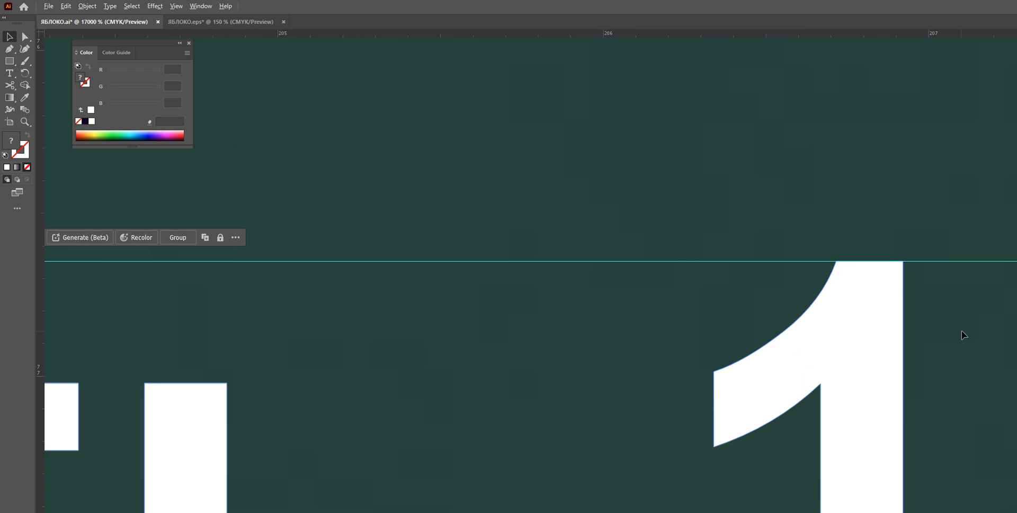
{"action": "scroll", "coordinate": [905, 325], "scroll_direction": "down", "scroll_amount": 9}
{"action": "scroll", "coordinate": [762, 324], "scroll_direction": "up", "scroll_amount": 2}
{"action": "scroll", "coordinate": [740, 350], "scroll_direction": "up", "scroll_amount": 2}
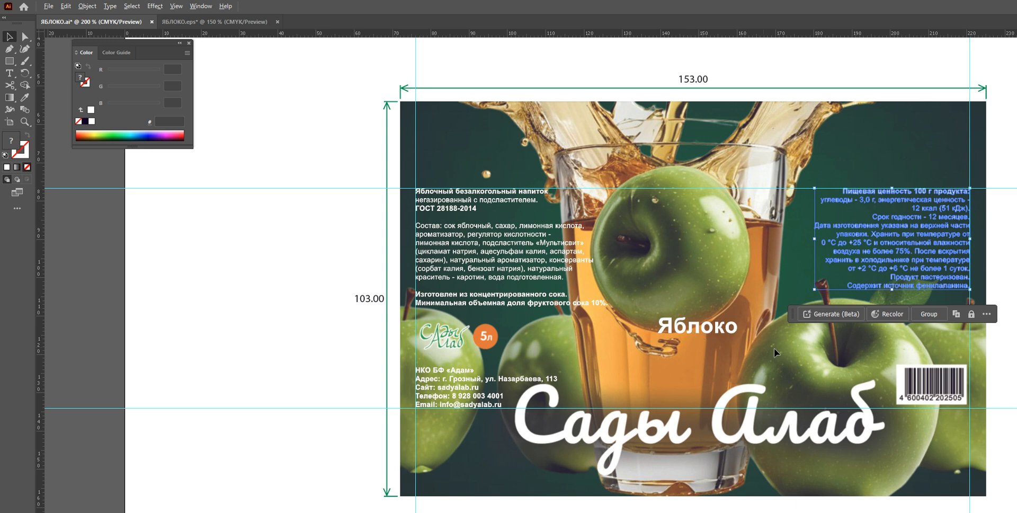
{"action": "scroll", "coordinate": [774, 348], "scroll_direction": "up", "scroll_amount": 1}
{"action": "scroll", "coordinate": [771, 318], "scroll_direction": "down", "scroll_amount": 3}
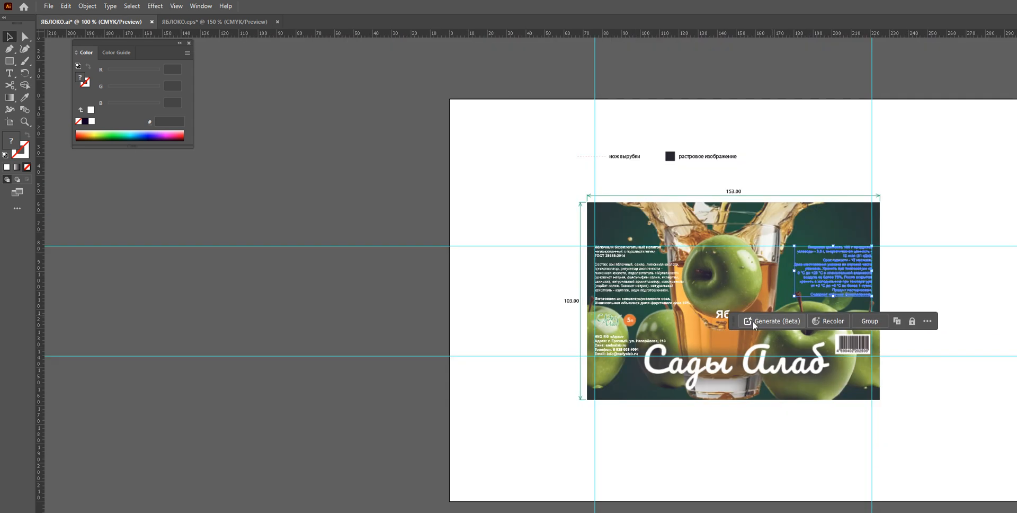
{"action": "scroll", "coordinate": [692, 319], "scroll_direction": "up", "scroll_amount": 1}
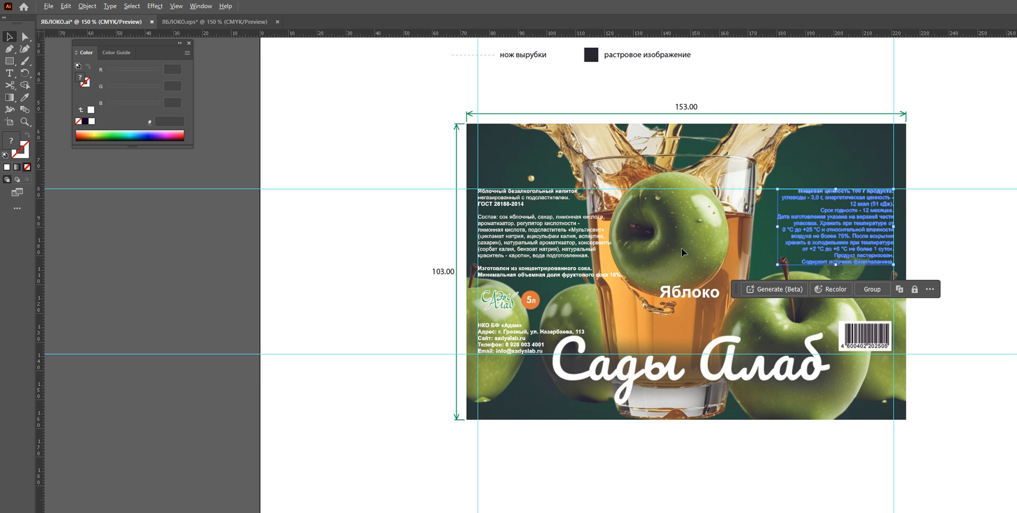
{"action": "scroll", "coordinate": [761, 338], "scroll_direction": "down", "scroll_amount": 1}
{"action": "scroll", "coordinate": [771, 369], "scroll_direction": "up", "scroll_amount": 2}
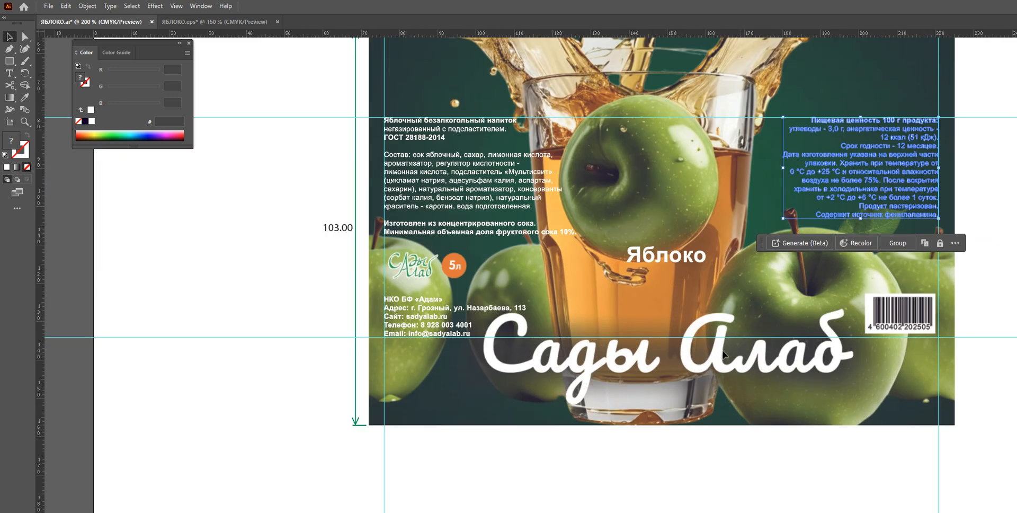
{"action": "scroll", "coordinate": [766, 349], "scroll_direction": "up", "scroll_amount": 1}
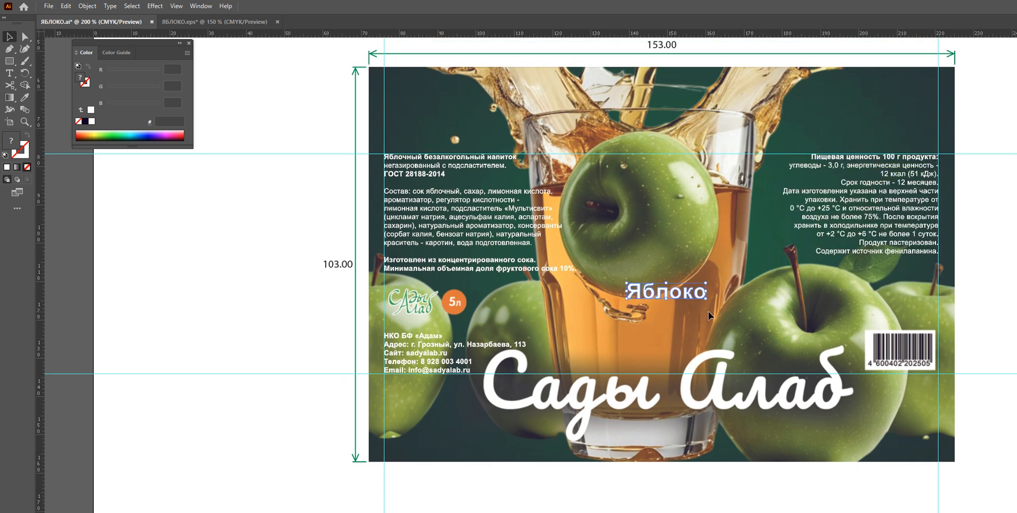
Select the Яблоко title text and move it down and slightly left over the glass
{"action": "left_click", "coordinate": [695, 296]}
{"action": "scroll", "coordinate": [697, 304], "scroll_direction": "up", "scroll_amount": 1}
{"action": "scroll", "coordinate": [697, 304], "scroll_direction": "up", "scroll_amount": 1}
{"action": "scroll", "coordinate": [640, 265], "scroll_direction": "down", "scroll_amount": 1}
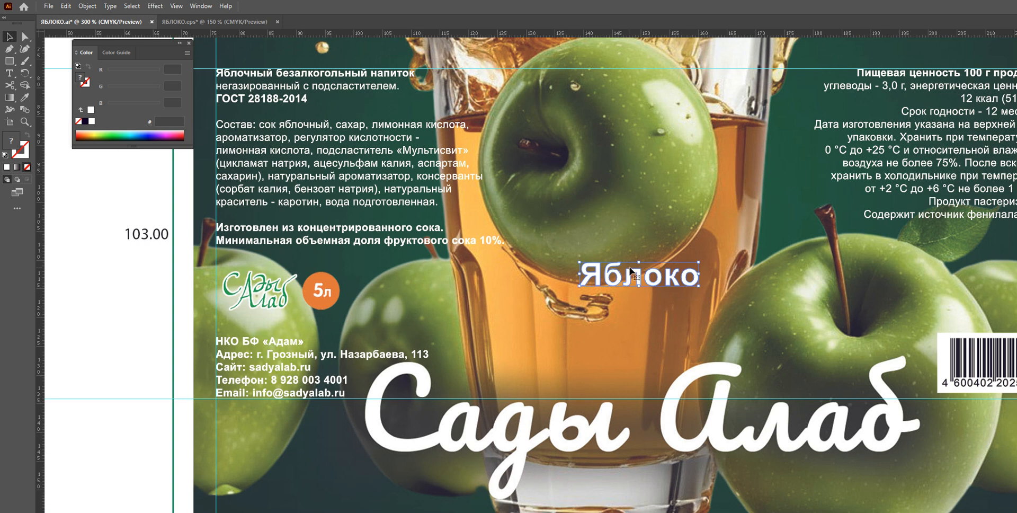
{"action": "left_click_drag", "start_coordinate": [615, 276], "coordinate": [597, 297]}
{"action": "scroll", "coordinate": [623, 297], "scroll_direction": "down", "scroll_amount": 2}
{"action": "scroll", "coordinate": [618, 296], "scroll_direction": "up", "scroll_amount": 5}
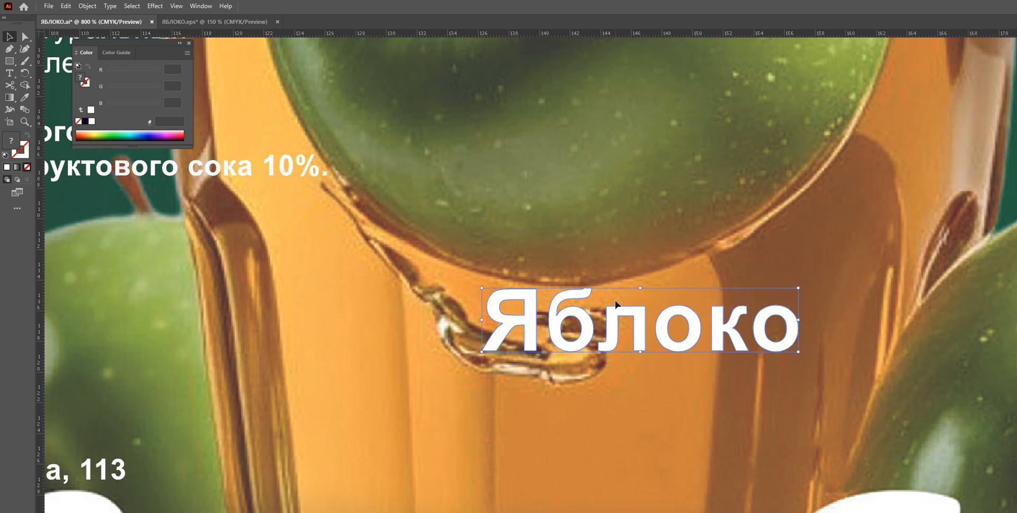
Nudge the Яблоко title further down so it sits just above the Сады Алаб lettering
{"action": "scroll", "coordinate": [596, 318], "scroll_direction": "down", "scroll_amount": 7}
{"action": "scroll", "coordinate": [609, 294], "scroll_direction": "up", "scroll_amount": 4}
{"action": "scroll", "coordinate": [590, 266], "scroll_direction": "down", "scroll_amount": 2}
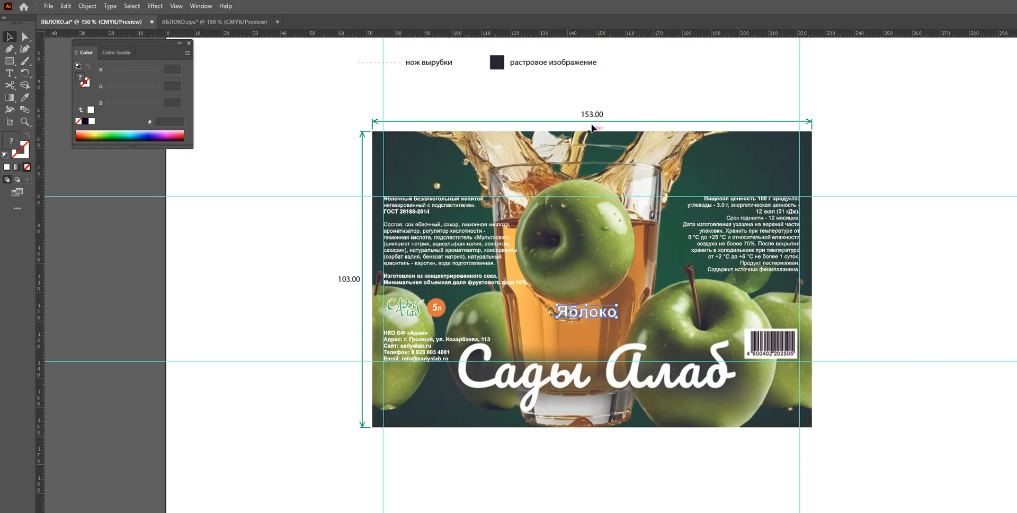
{"action": "scroll", "coordinate": [587, 303], "scroll_direction": "up", "scroll_amount": 4}
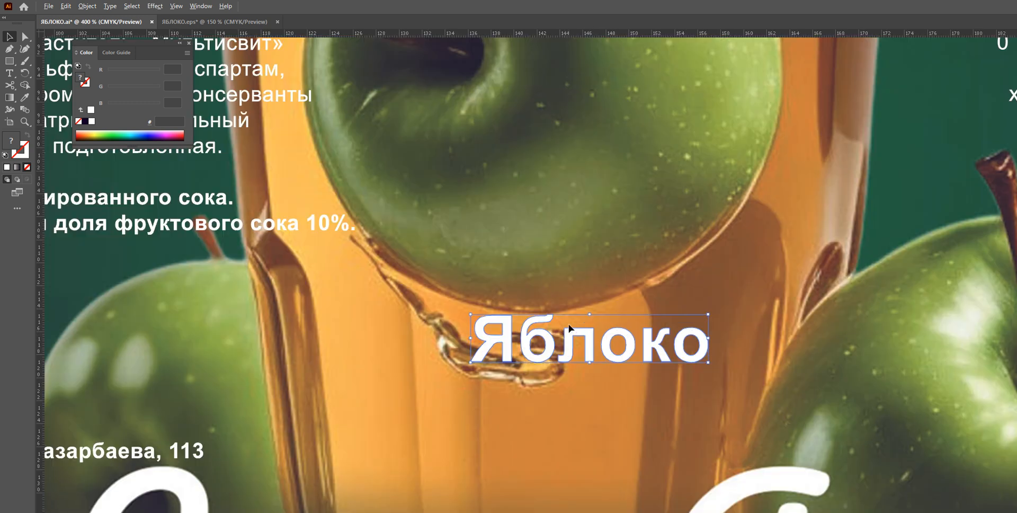
{"action": "scroll", "coordinate": [565, 338], "scroll_direction": "down", "scroll_amount": 5}
{"action": "scroll", "coordinate": [564, 346], "scroll_direction": "up", "scroll_amount": 5}
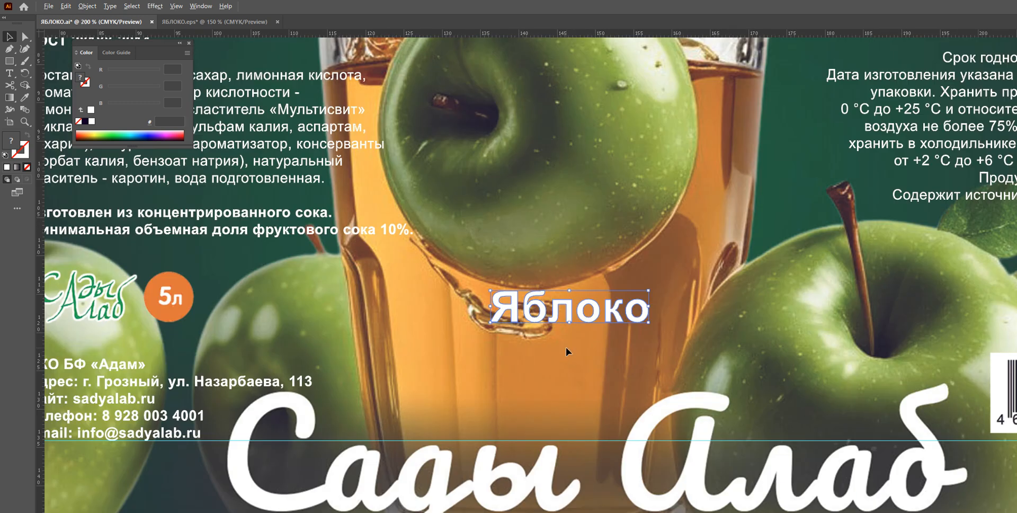
{"action": "left_click_drag", "start_coordinate": [543, 288], "coordinate": [546, 313]}
{"action": "scroll", "coordinate": [546, 312], "scroll_direction": "down", "scroll_amount": 4}
{"action": "scroll", "coordinate": [543, 312], "scroll_direction": "up", "scroll_amount": 2}
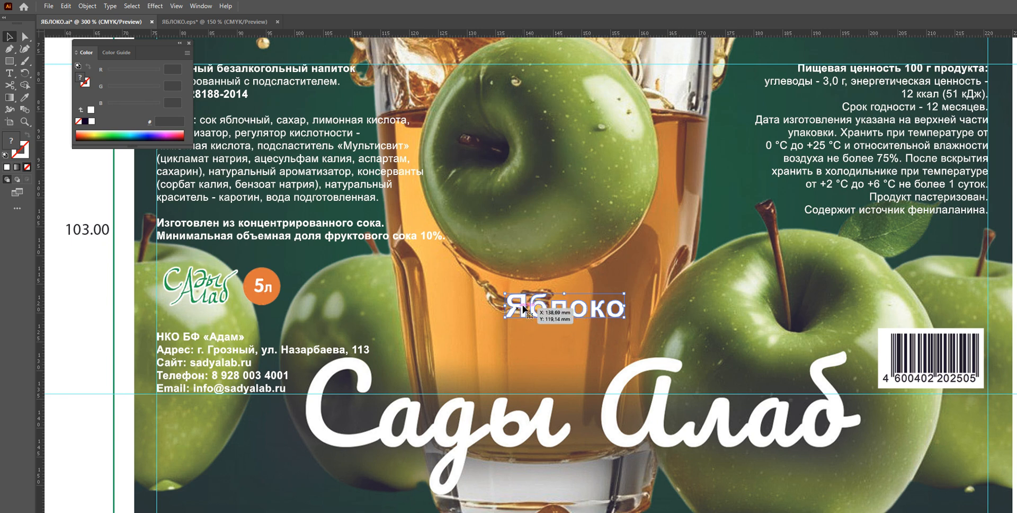
Deselect the title and review the finished label layout at several zoom levels
{"action": "scroll", "coordinate": [547, 309], "scroll_direction": "up", "scroll_amount": 2}
{"action": "scroll", "coordinate": [544, 308], "scroll_direction": "down", "scroll_amount": 3}
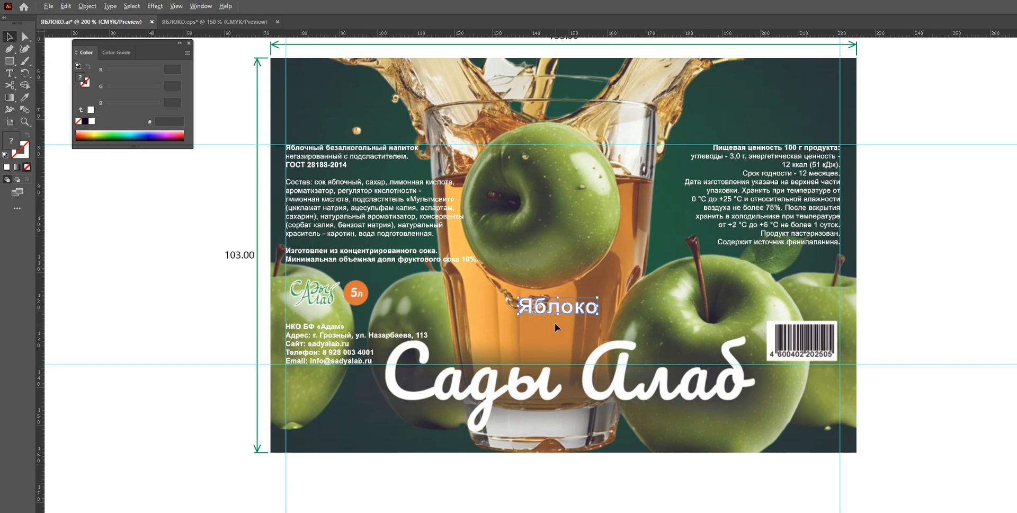
{"action": "scroll", "coordinate": [560, 319], "scroll_direction": "up", "scroll_amount": 5}
{"action": "scroll", "coordinate": [500, 248], "scroll_direction": "up", "scroll_amount": 2}
{"action": "scroll", "coordinate": [500, 247], "scroll_direction": "down", "scroll_amount": 4}
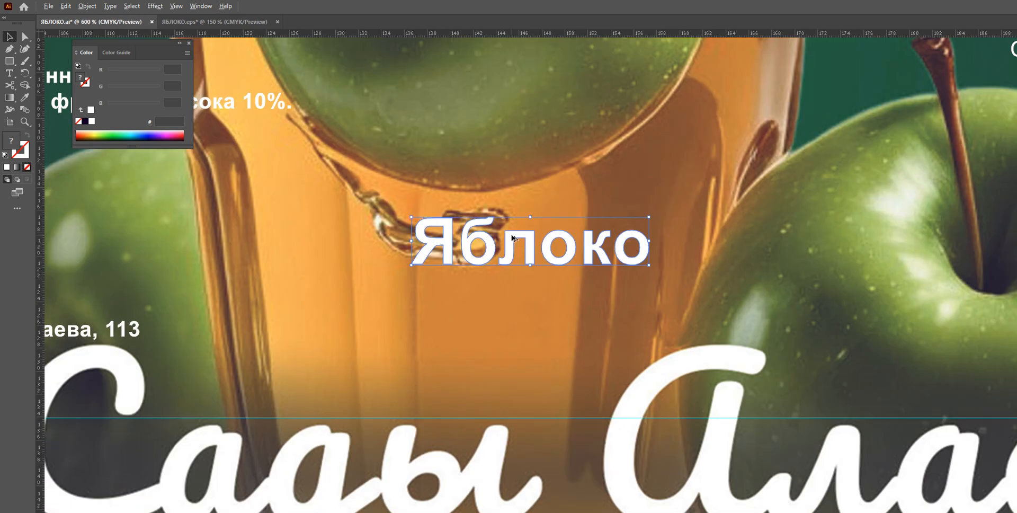
{"action": "scroll", "coordinate": [501, 247], "scroll_direction": "down", "scroll_amount": 5}
{"action": "scroll", "coordinate": [501, 249], "scroll_direction": "up", "scroll_amount": 2}
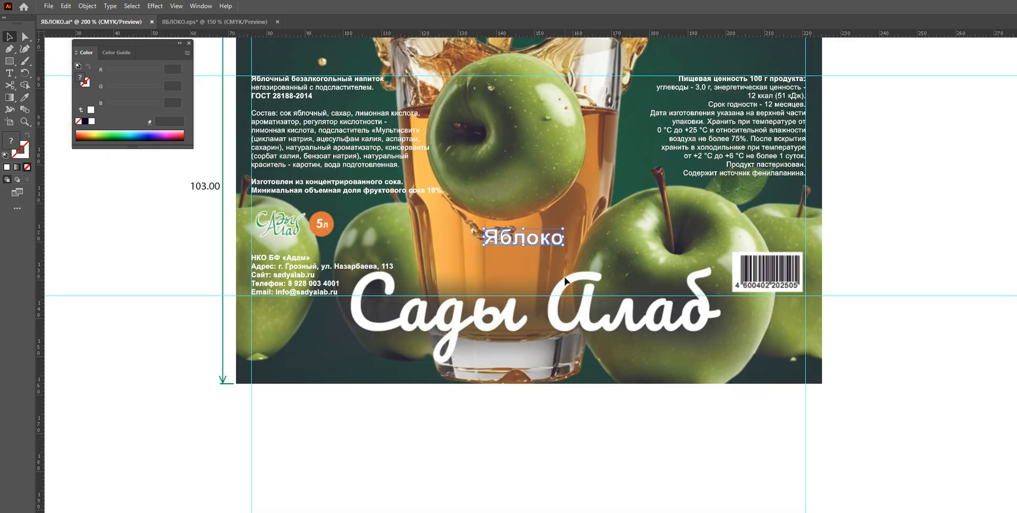
{"action": "scroll", "coordinate": [501, 249], "scroll_direction": "up", "scroll_amount": 1}
{"action": "left_click", "coordinate": [650, 176]}
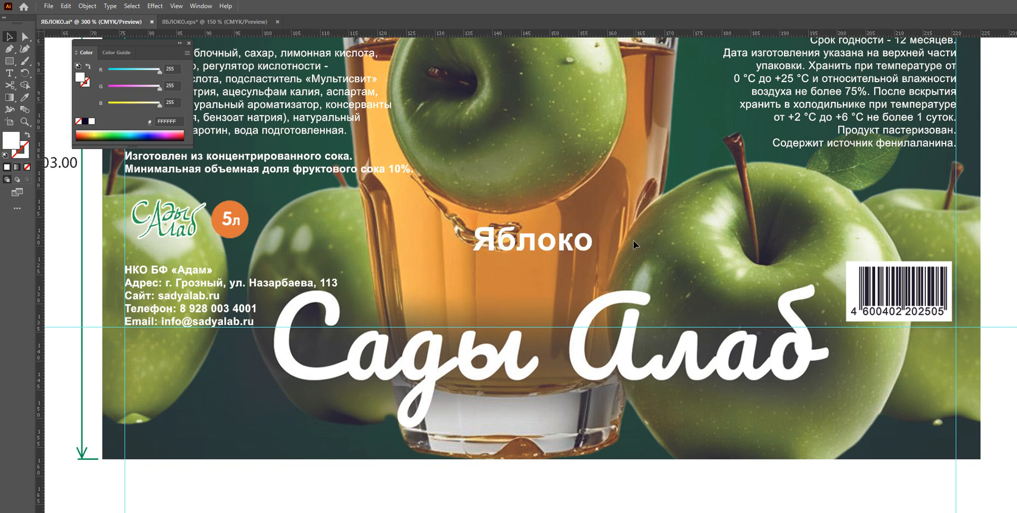
{"action": "scroll", "coordinate": [634, 243], "scroll_direction": "down", "scroll_amount": 3}
{"action": "scroll", "coordinate": [612, 133], "scroll_direction": "up", "scroll_amount": 1}
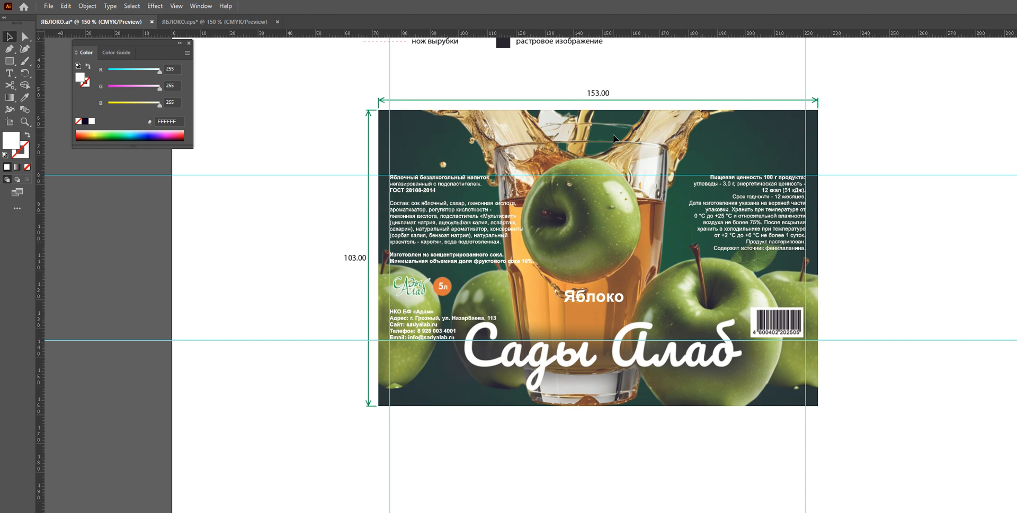
{"action": "scroll", "coordinate": [609, 199], "scroll_direction": "up", "scroll_amount": 1}
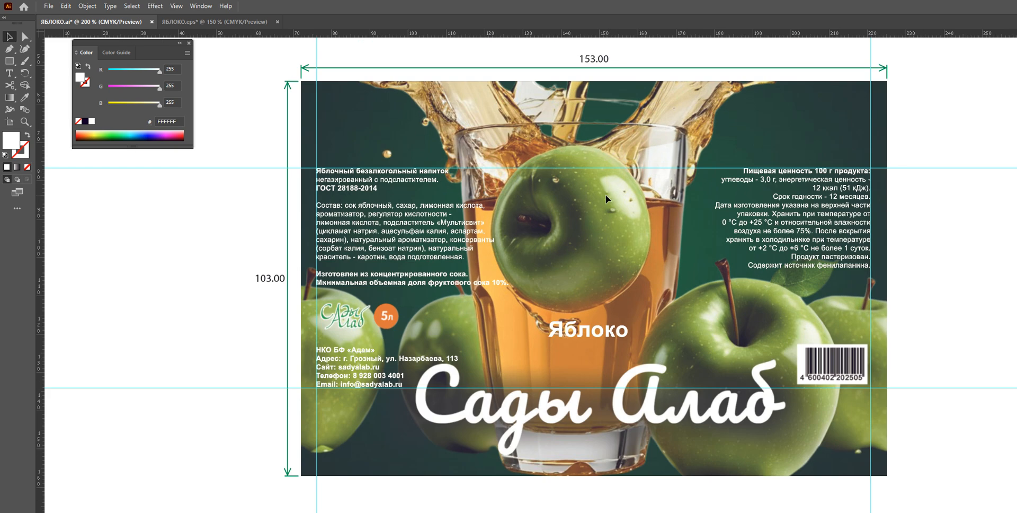